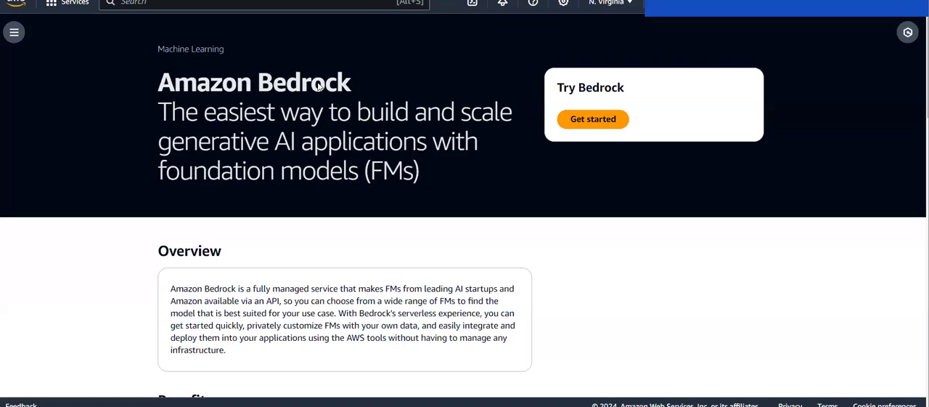
# Step: Open the Amazon Bedrock Overview page from the service navigation and look over its foundation model providers
pyautogui.click(14, 32)
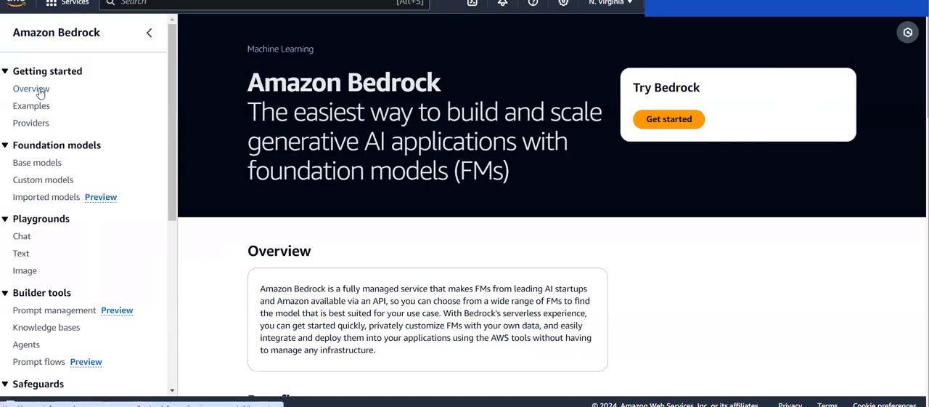
pyautogui.click(40, 90)
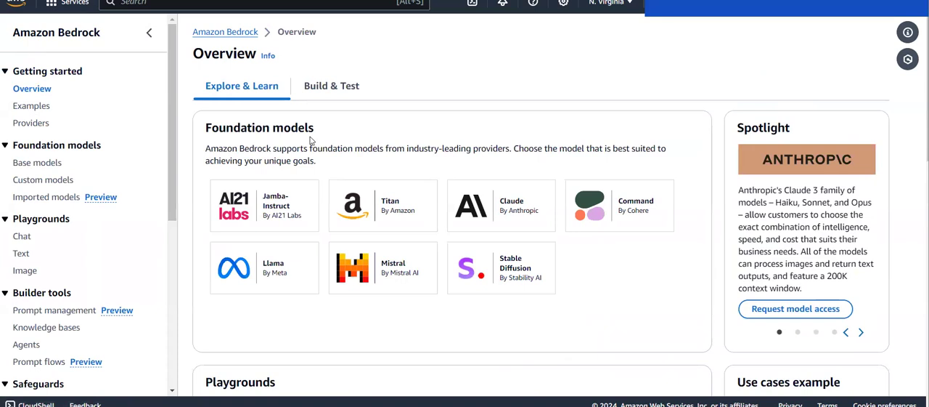
pyautogui.scroll(-1, 310, 140)
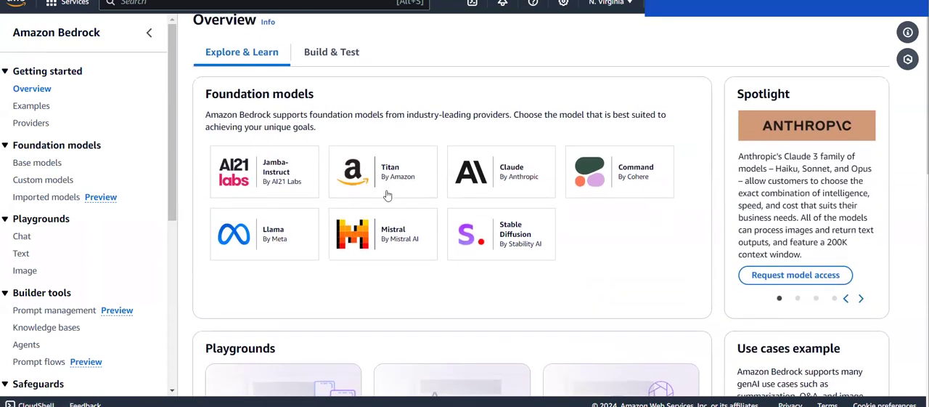
pyautogui.scroll(-1, 246, 173)
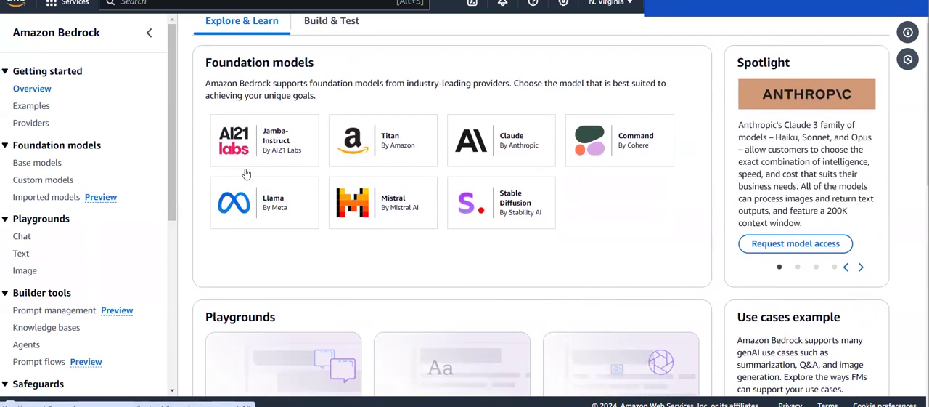
pyautogui.scroll(-1, 246, 173)
pyautogui.scroll(3, 400, 232)
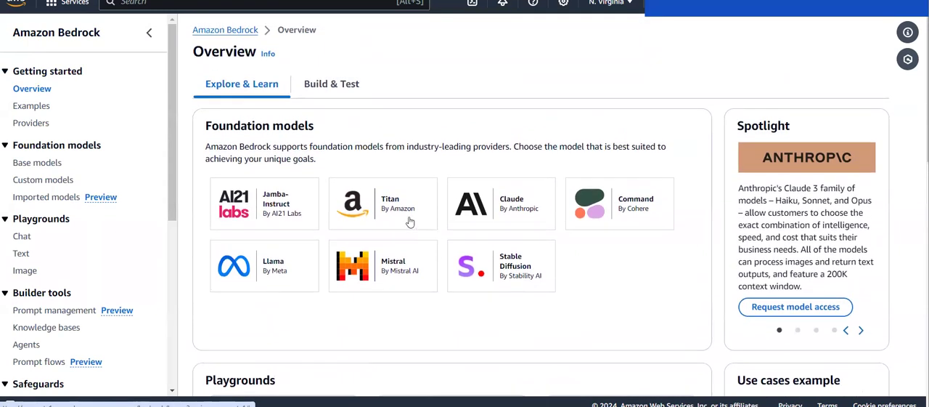
# Step: Open the Amazon Titan provider page and read through its examples, Titan models description and model details
pyautogui.click(393, 210)
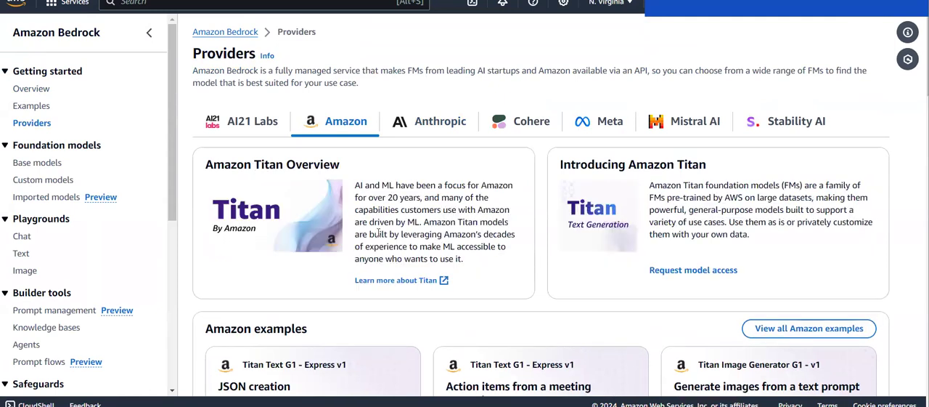
pyautogui.scroll(-4, 378, 233)
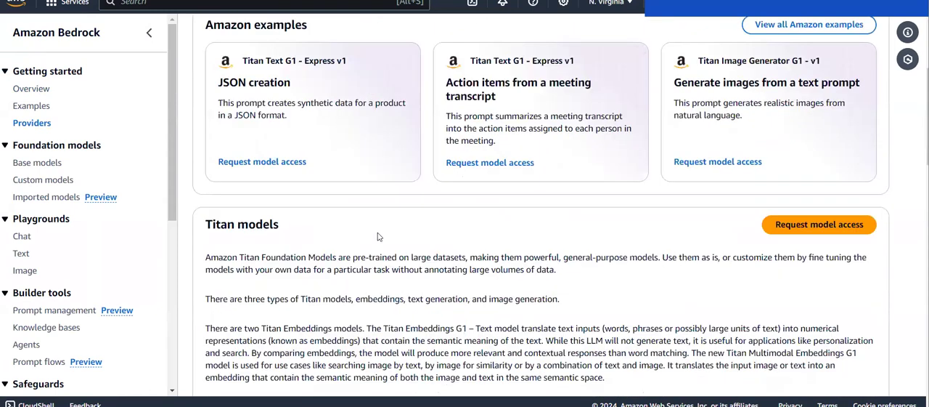
pyautogui.scroll(1, 378, 237)
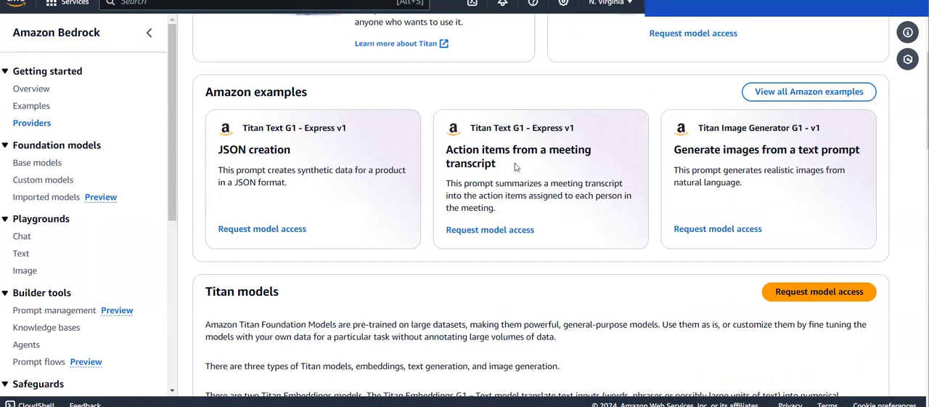
pyautogui.scroll(-4, 571, 227)
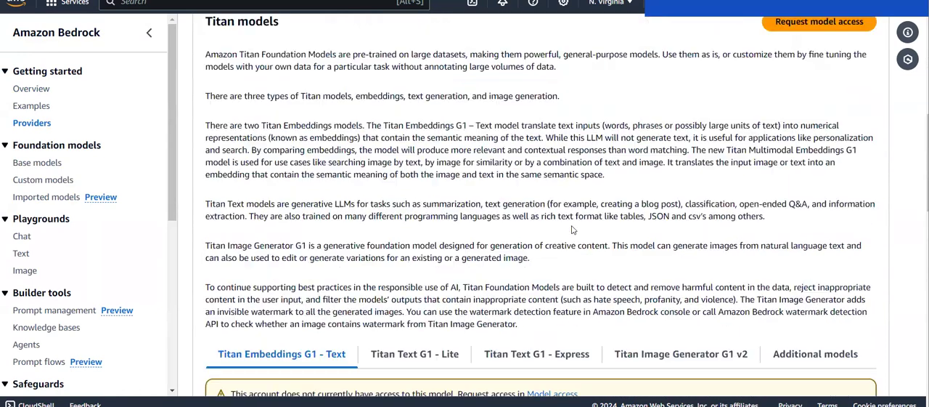
pyautogui.scroll(-3, 571, 229)
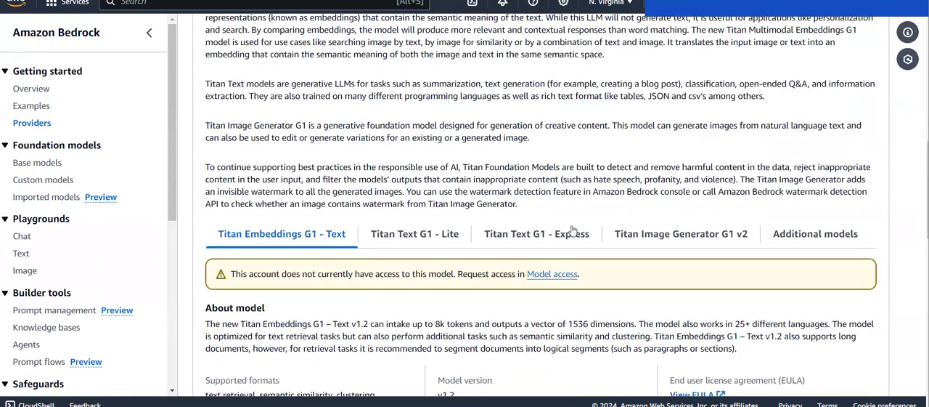
pyautogui.scroll(-1, 491, 289)
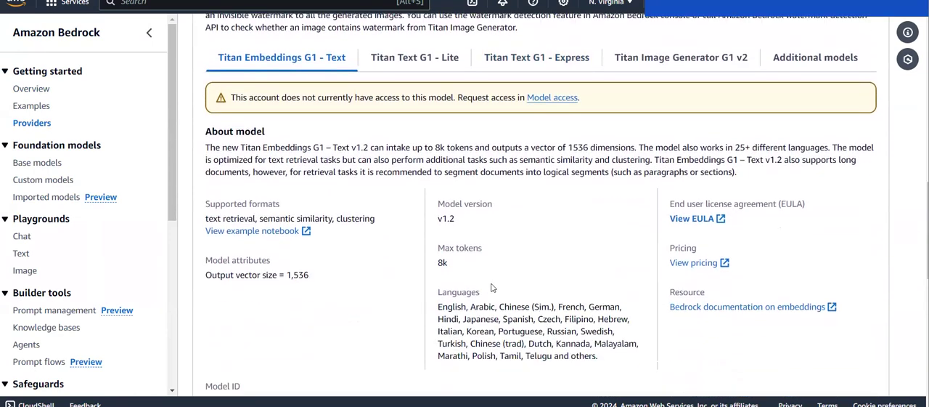
# Step: Show the additional Titan models and review the details of amazon.titan-image-generator-v1
pyautogui.click(813, 71)
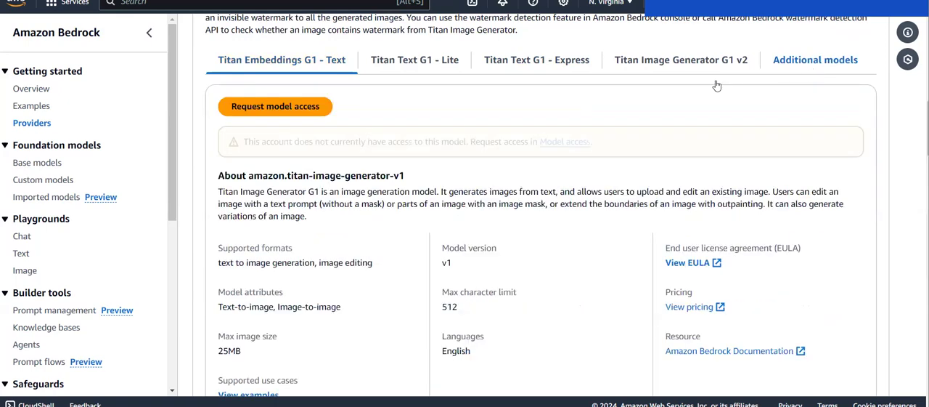
pyautogui.scroll(-3, 715, 141)
pyautogui.scroll(3, 539, 143)
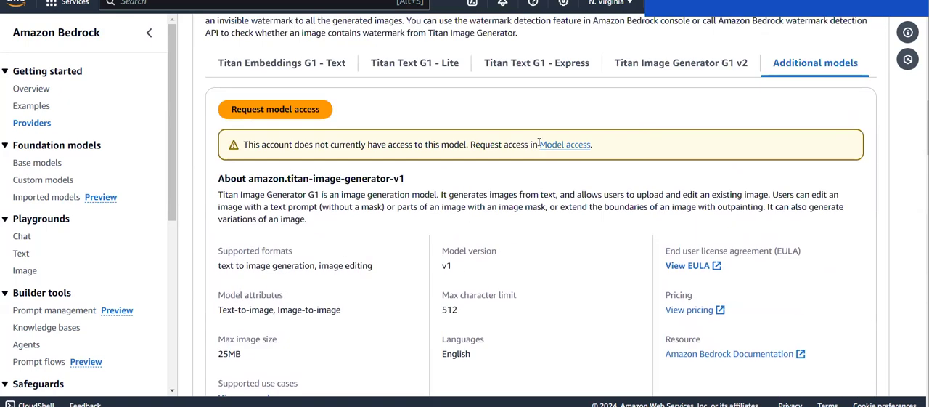
# Step: Show Titan Embeddings G1 - Text and review its model details, API request sample and resources
pyautogui.click(305, 73)
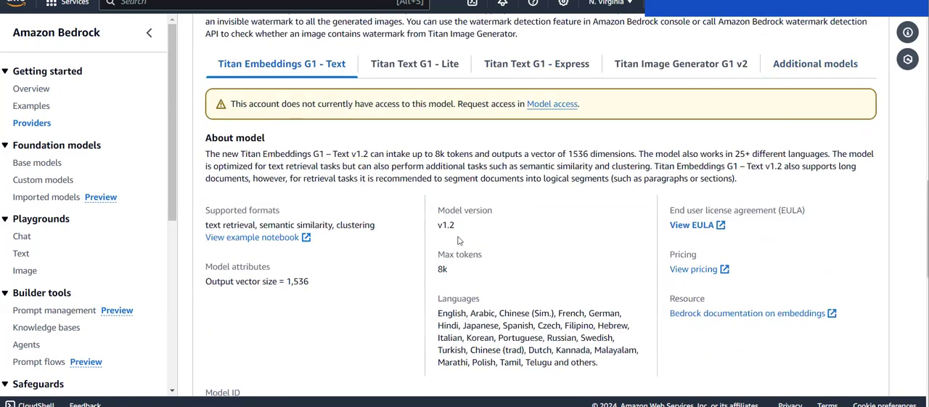
pyautogui.scroll(-8, 458, 240)
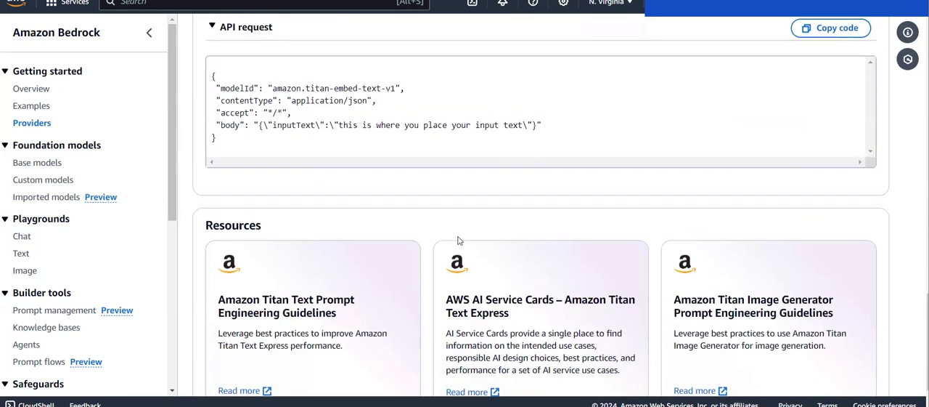
pyautogui.scroll(8, 458, 240)
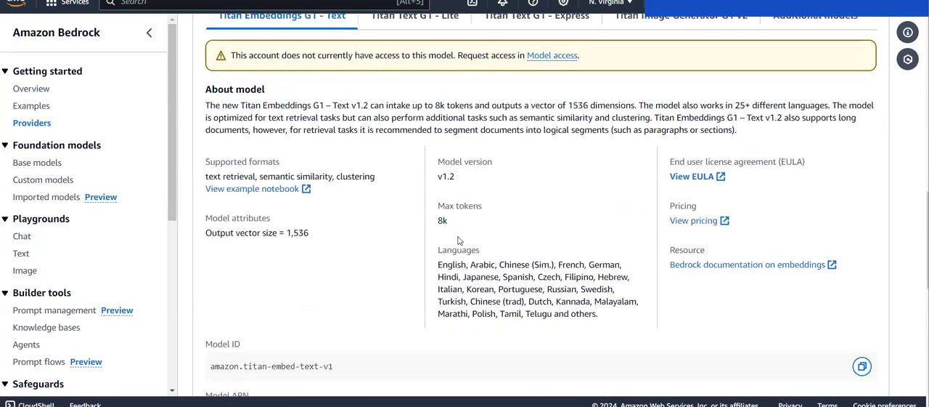
pyautogui.scroll(-8, 458, 240)
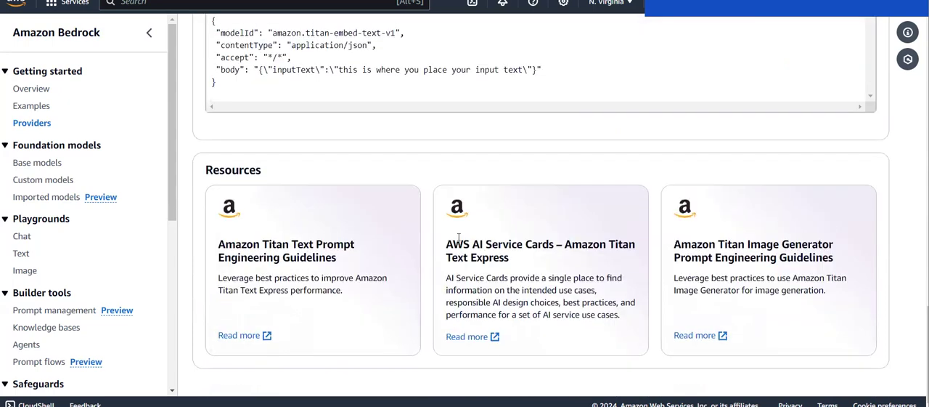
pyautogui.scroll(1, 458, 240)
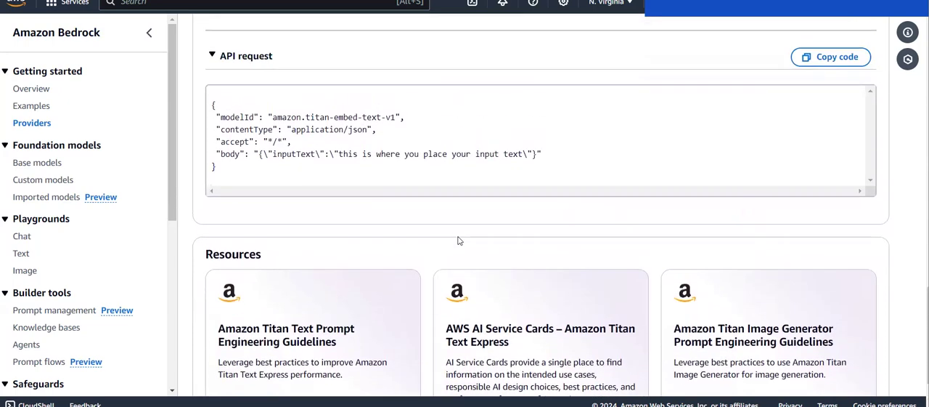
pyautogui.scroll(5, 458, 240)
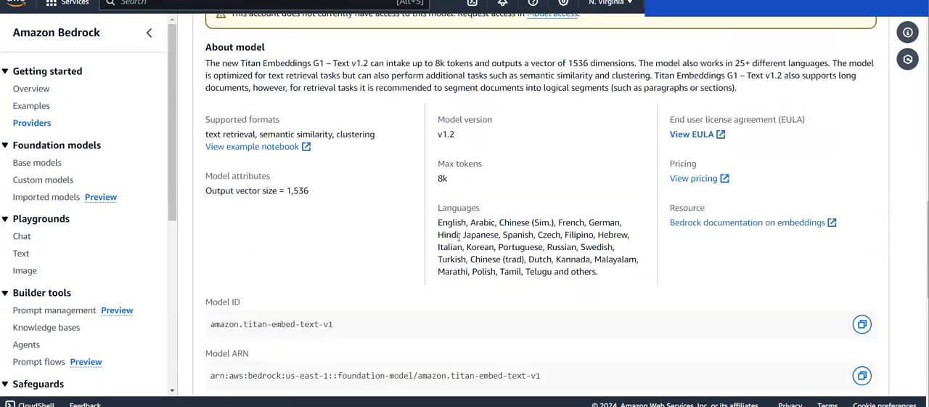
pyautogui.scroll(2, 458, 236)
# Step: Return to the Bedrock Overview page and look over the Foundation models and Playgrounds sections
pyautogui.hotkey('alt', 'Left')
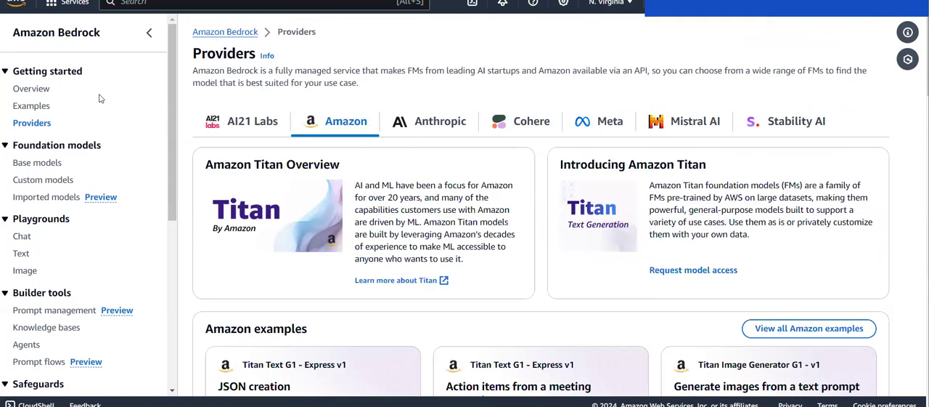
pyautogui.click(32, 90)
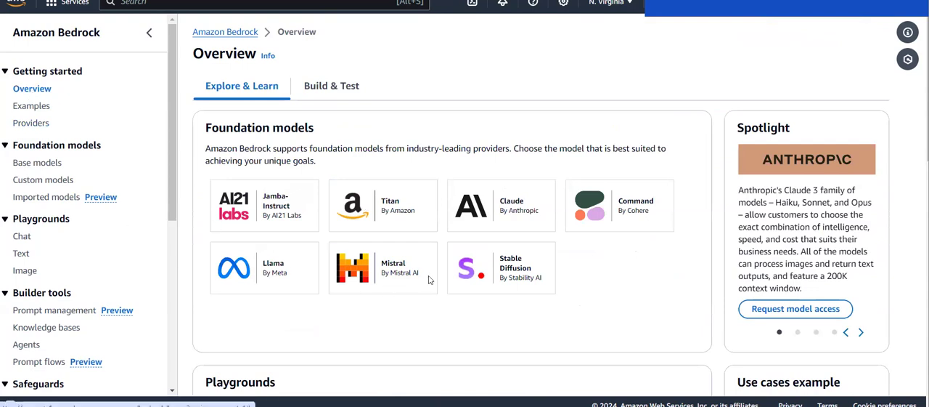
pyautogui.scroll(-3, 287, 216)
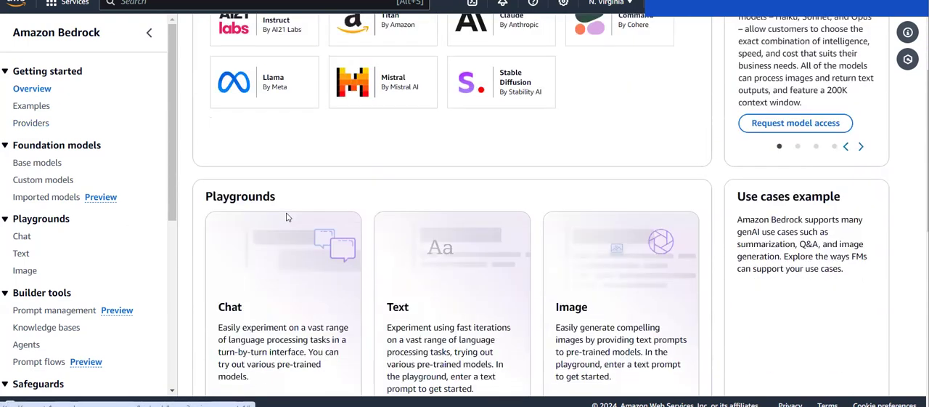
pyautogui.scroll(-3, 287, 217)
pyautogui.scroll(3, 286, 216)
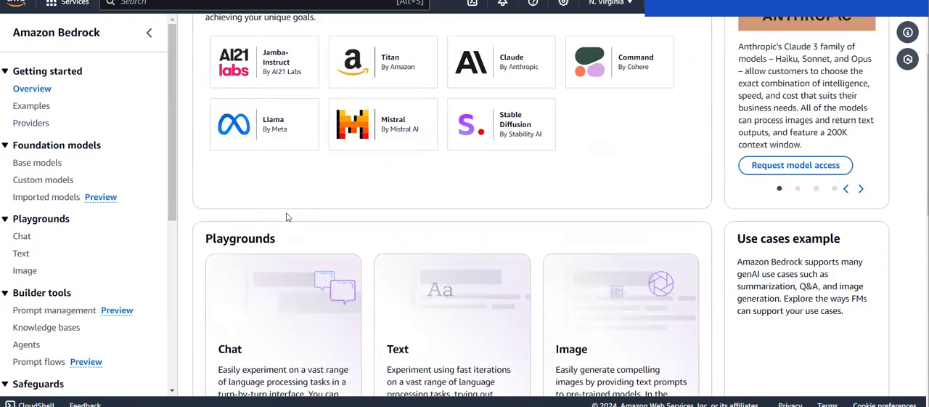
pyautogui.scroll(3, 286, 216)
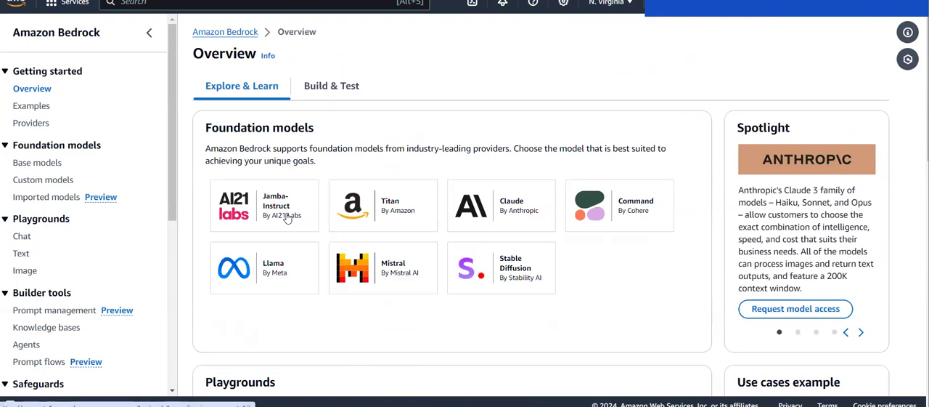
# Step: Open the Base models catalog, read the access notice on the Claude v2.1 card and locate Model access under Bedrock configurations
pyautogui.click(40, 164)
pyautogui.scroll(-2, 318, 177)
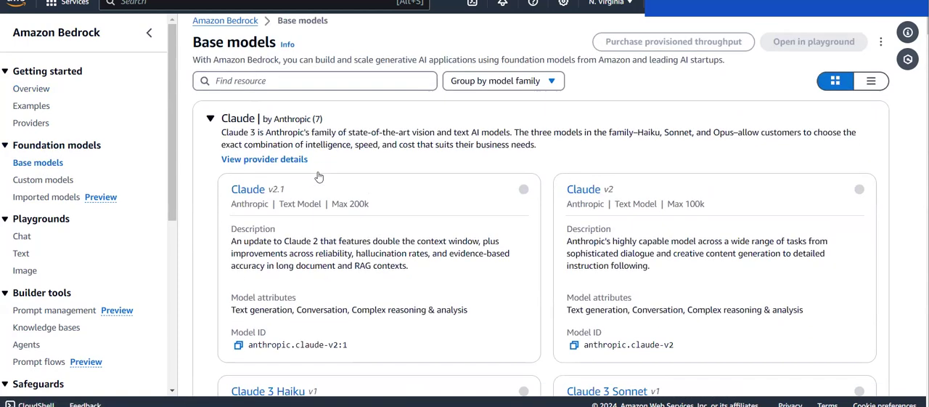
pyautogui.scroll(1, 319, 175)
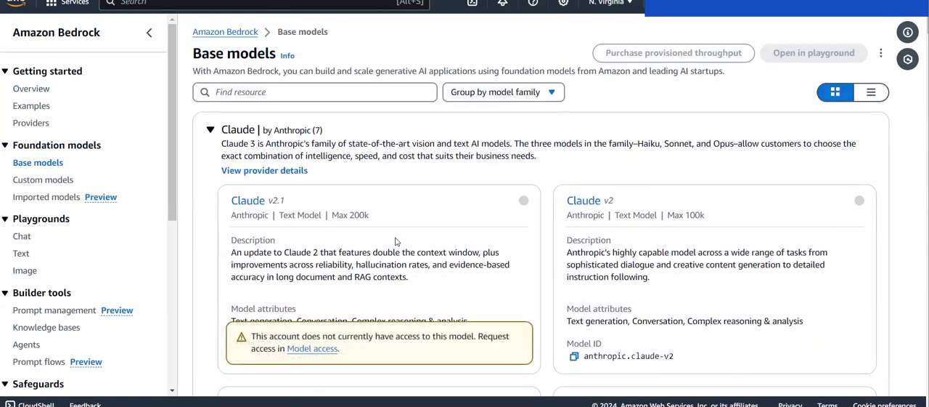
pyautogui.scroll(-1, 396, 241)
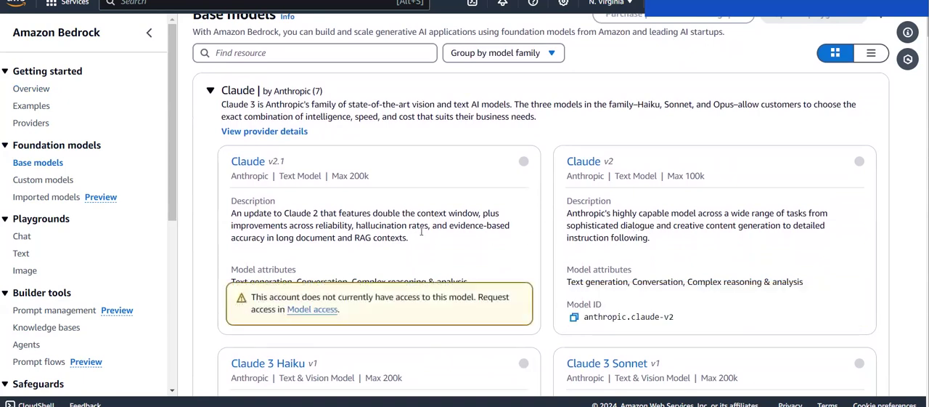
pyautogui.moveTo(249, 301); pyautogui.dragTo(493, 299)
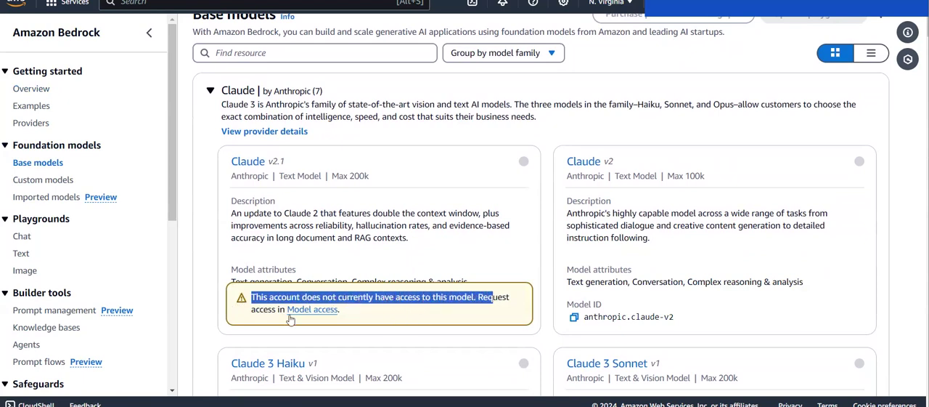
pyautogui.click(350, 317)
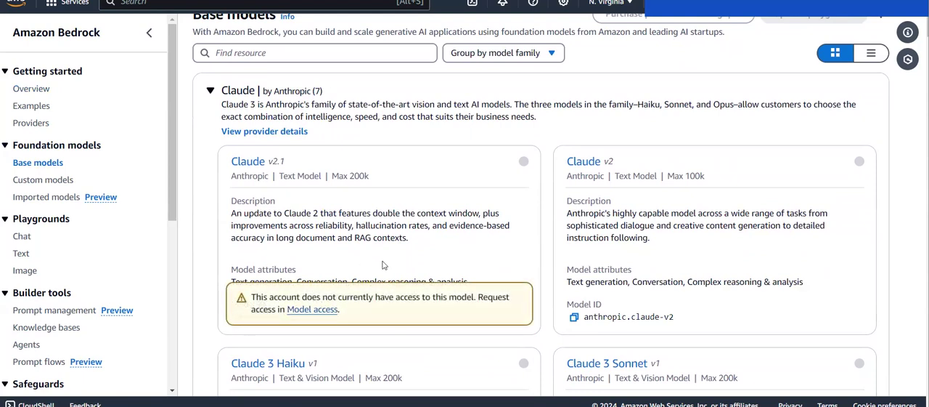
pyautogui.scroll(-4, 47, 260)
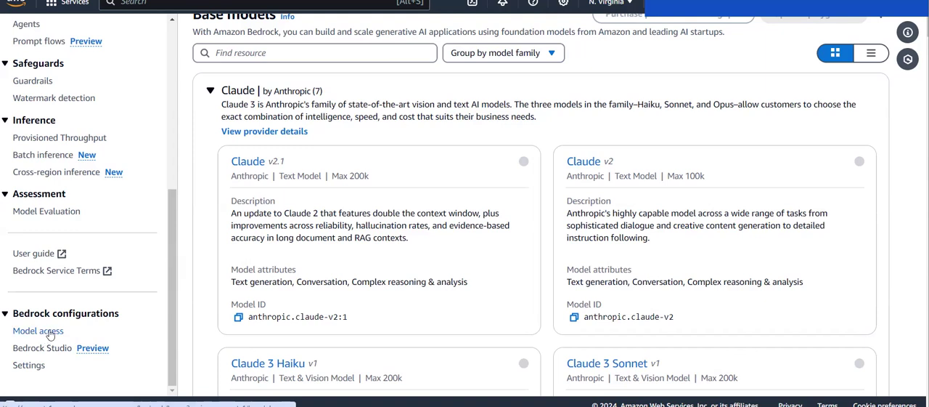
pyautogui.moveTo(472, 269)
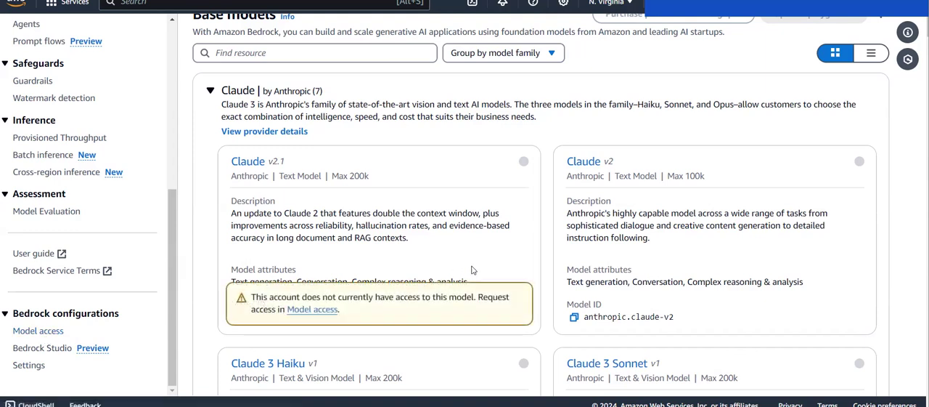
# Step: Browse the base model cards from Anthropic's Claude family through Cohere's Command and Embed families
pyautogui.scroll(1, 552, 294)
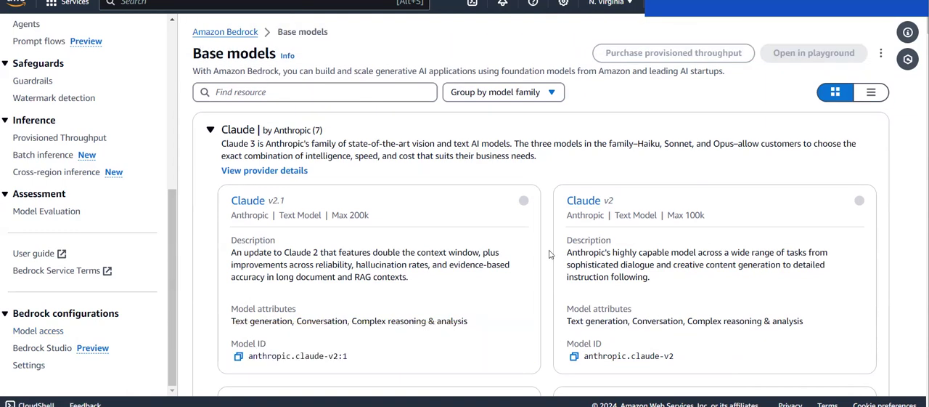
pyautogui.scroll(-7, 550, 255)
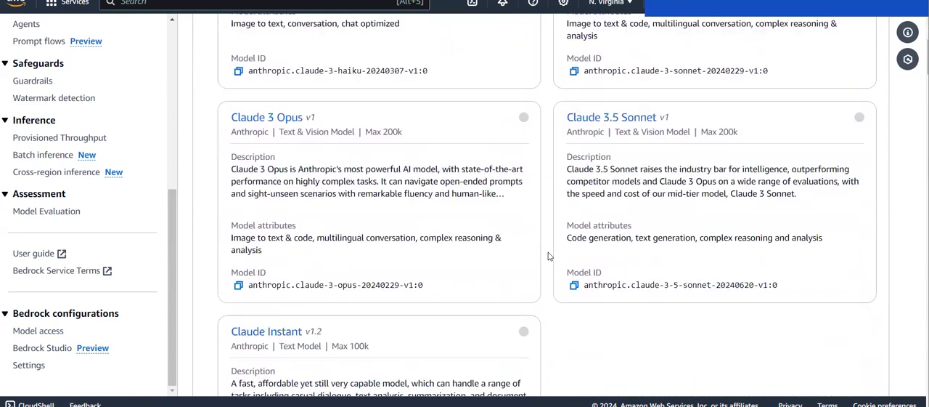
pyautogui.scroll(-6, 550, 255)
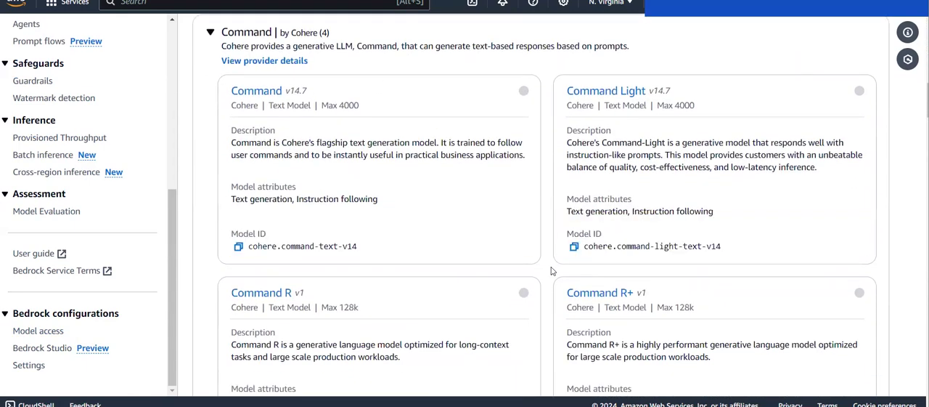
pyautogui.scroll(-2, 550, 270)
pyautogui.scroll(-4, 550, 270)
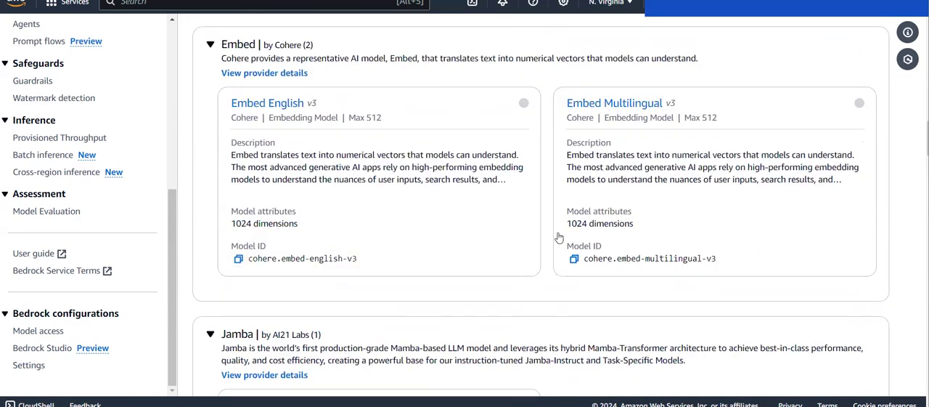
# Step: Browse the remaining base model cards from AI21 Labs' Jamba and Jurassic-2 through Llama, Mistral, Stable Diffusion and Amazon's Titan family
pyautogui.scroll(-2, 550, 251)
pyautogui.scroll(-1, 549, 252)
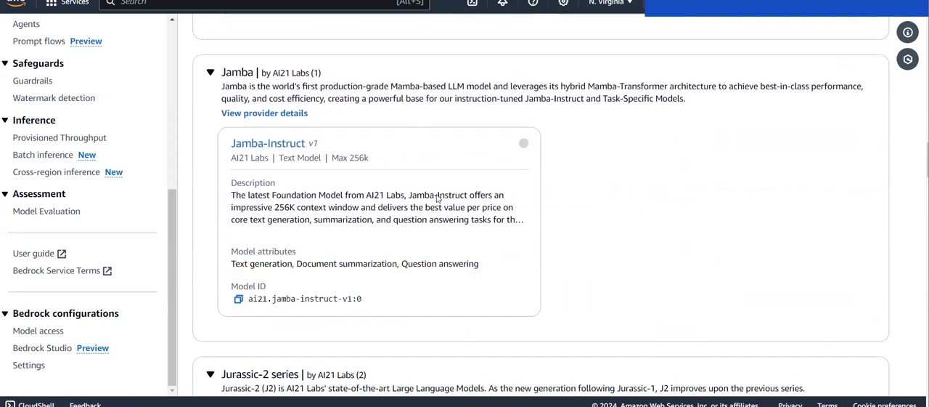
pyautogui.scroll(-5, 566, 255)
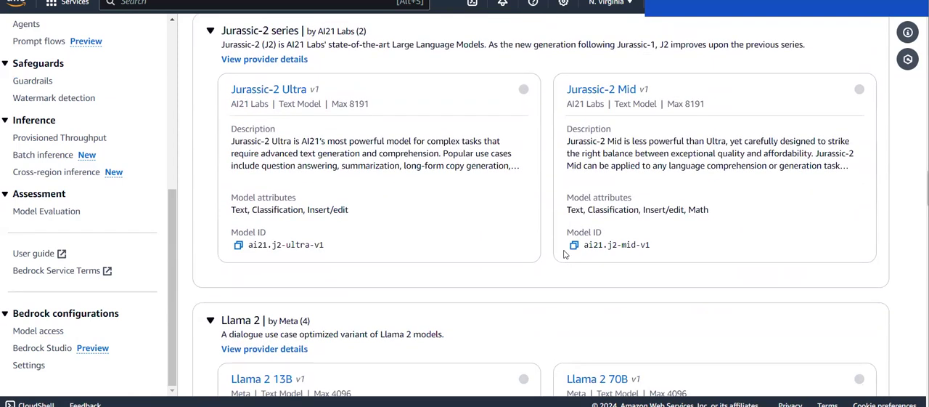
pyautogui.scroll(1, 564, 254)
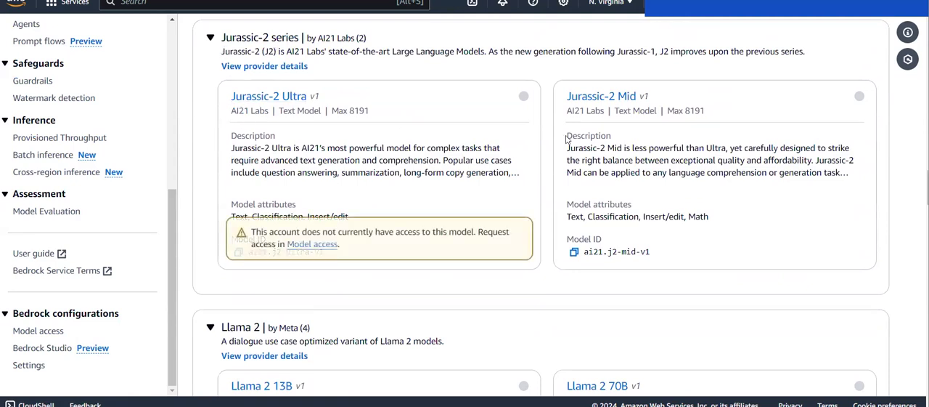
pyautogui.scroll(-2, 566, 254)
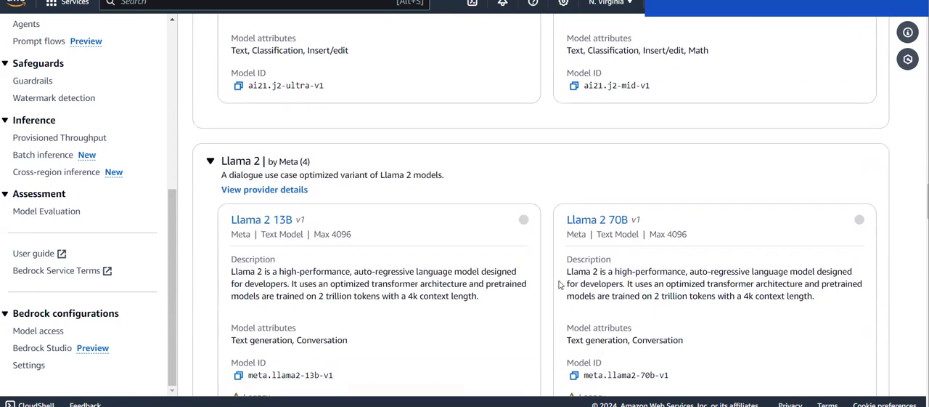
pyautogui.scroll(-1, 552, 291)
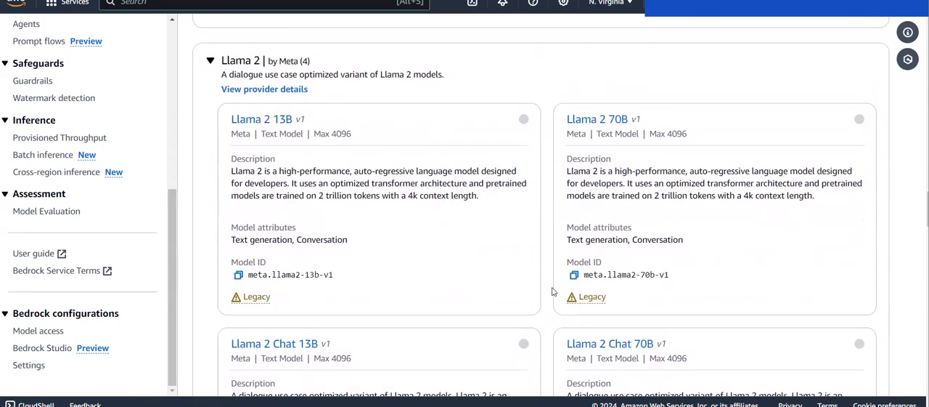
pyautogui.scroll(-1, 552, 292)
pyautogui.scroll(-8, 551, 291)
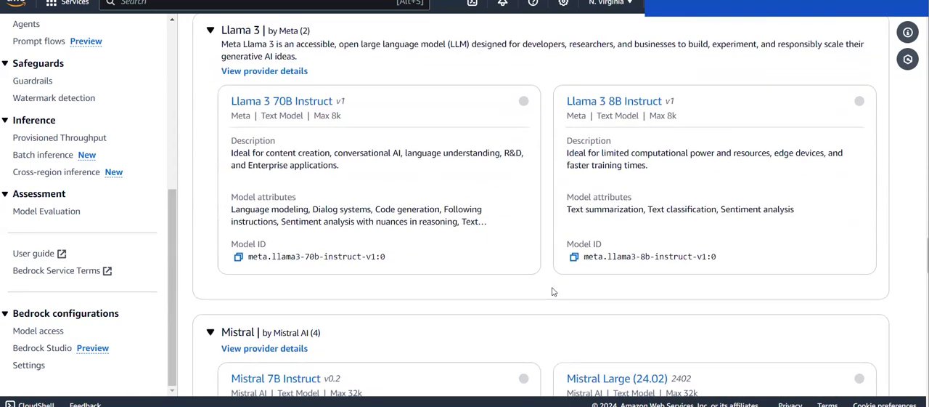
pyautogui.scroll(-3, 659, 205)
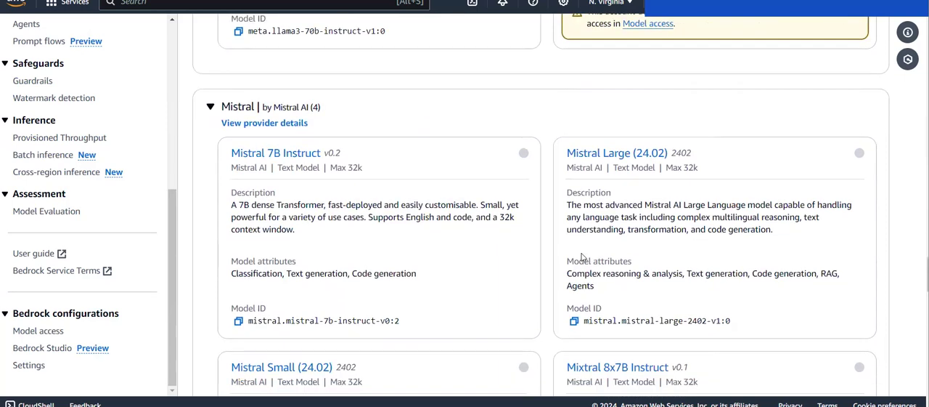
pyautogui.scroll(-7, 551, 296)
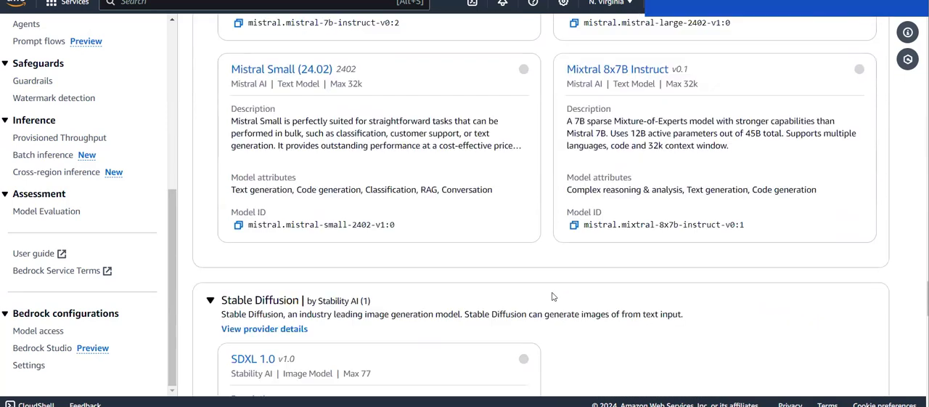
pyautogui.scroll(-1, 552, 296)
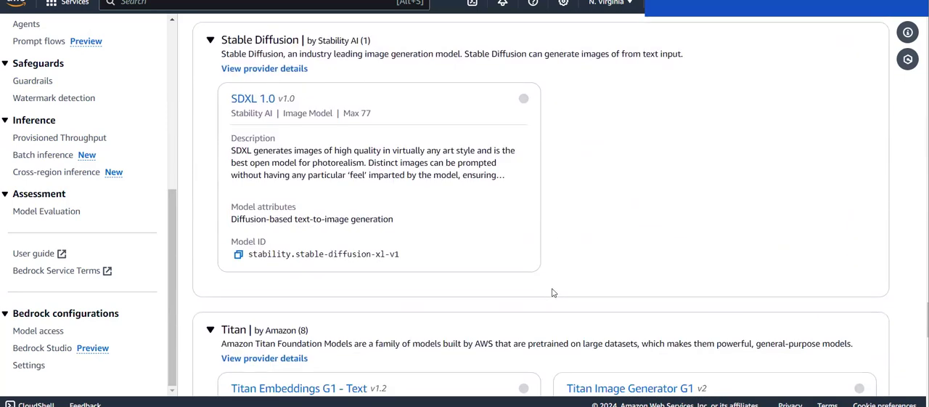
pyautogui.scroll(-5, 540, 281)
pyautogui.scroll(-4, 540, 280)
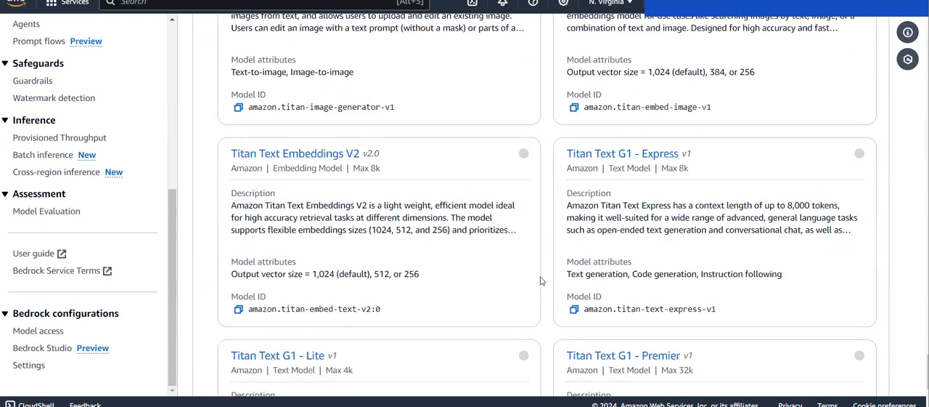
# Step: Find the Titan Text G1 - Premier card in the Titan family and read its model access notice
pyautogui.scroll(-2, 540, 281)
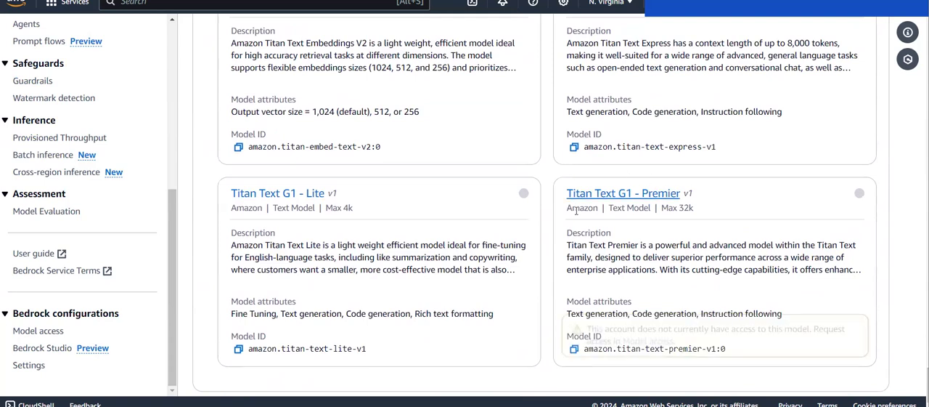
pyautogui.moveTo(612, 193)
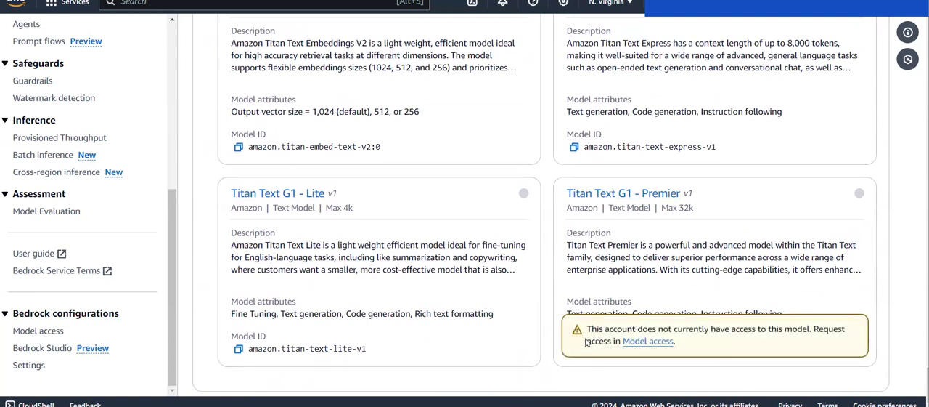
pyautogui.moveTo(586, 328); pyautogui.dragTo(636, 345)
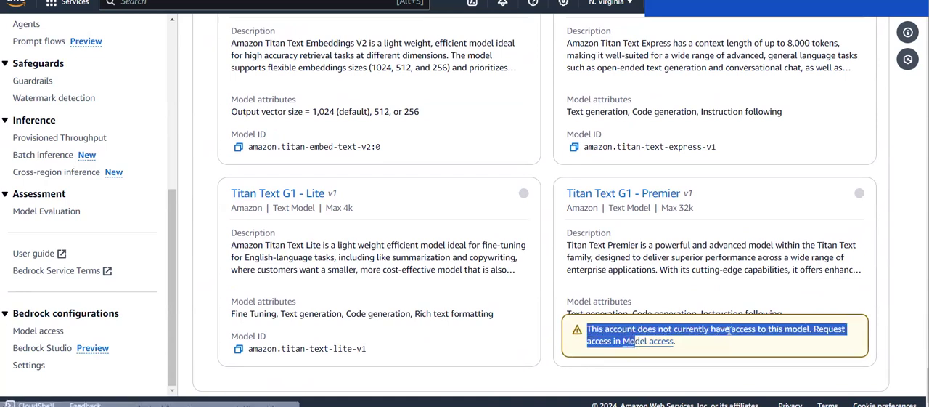
pyautogui.click(711, 288)
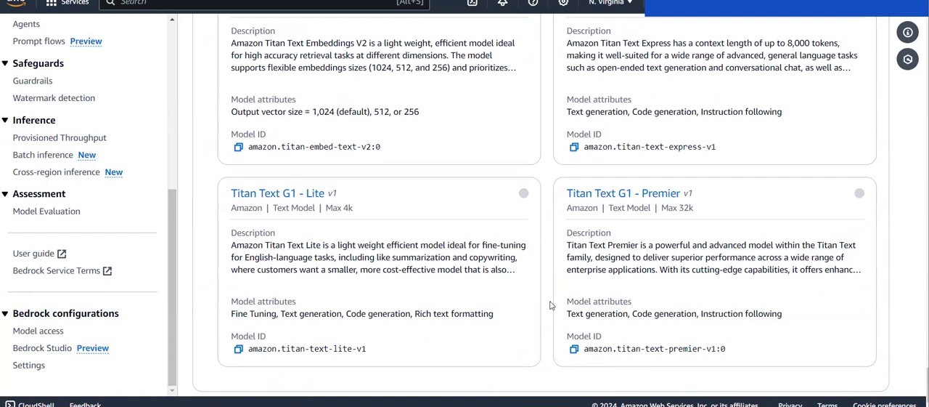
pyautogui.moveTo(569, 278)
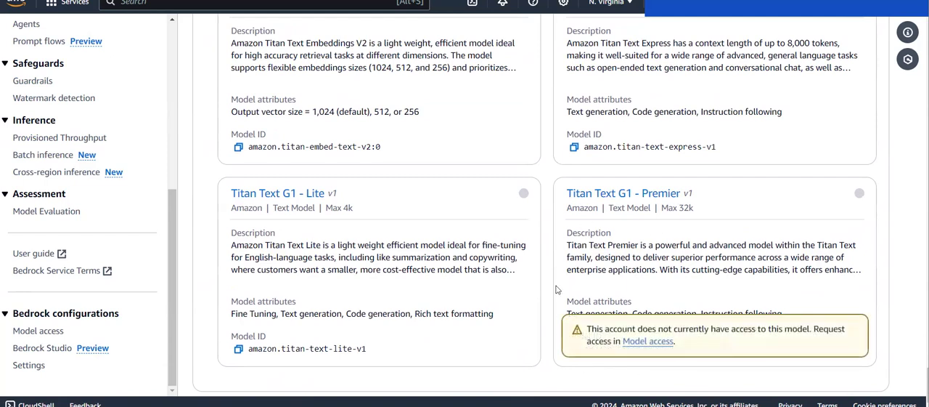
pyautogui.moveTo(573, 298)
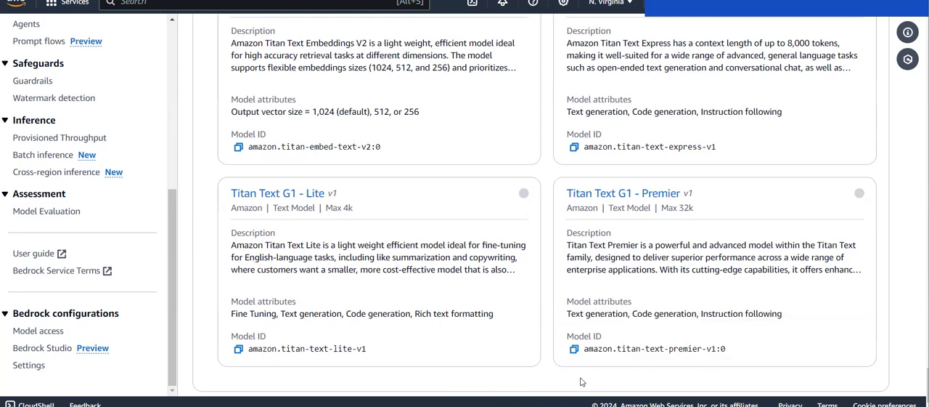
# Step: Open Model access under Bedrock configurations and review the access status of each provider's base models
pyautogui.click(32, 333)
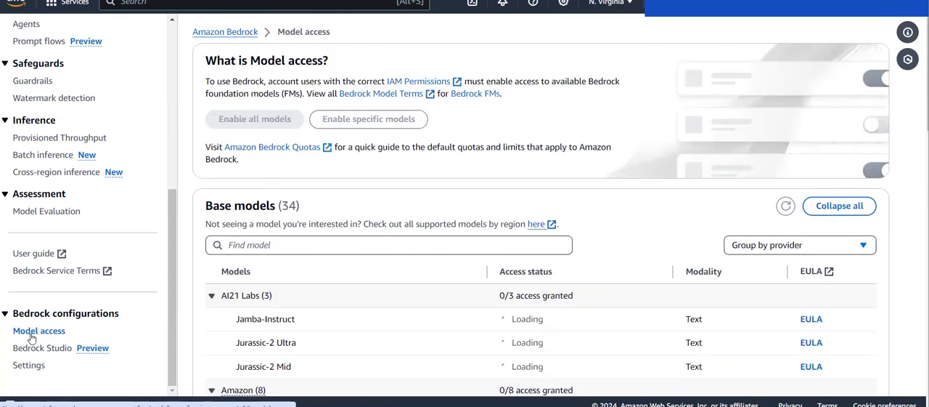
pyautogui.scroll(-12, 336, 277)
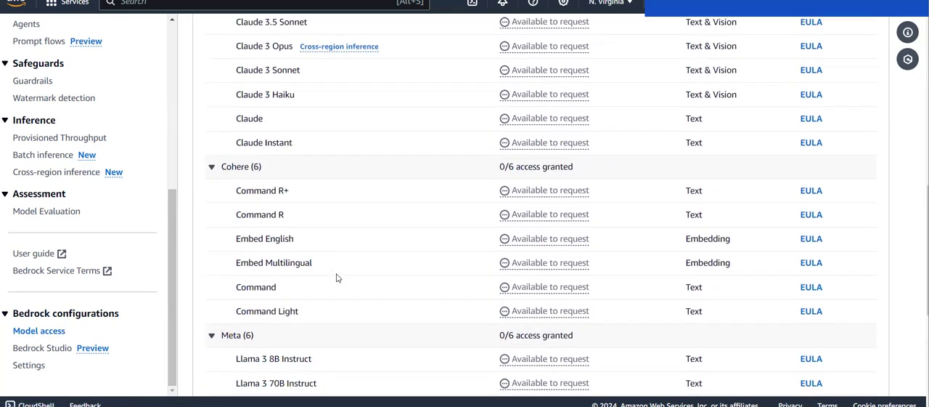
pyautogui.scroll(12, 336, 276)
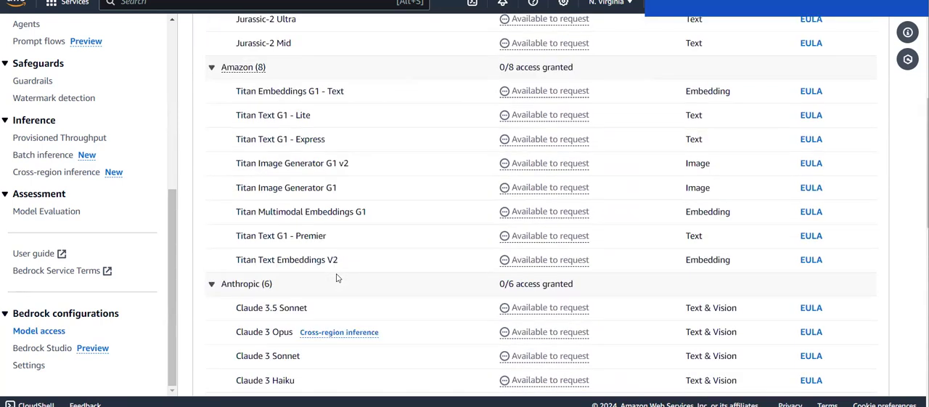
pyautogui.scroll(1, 337, 277)
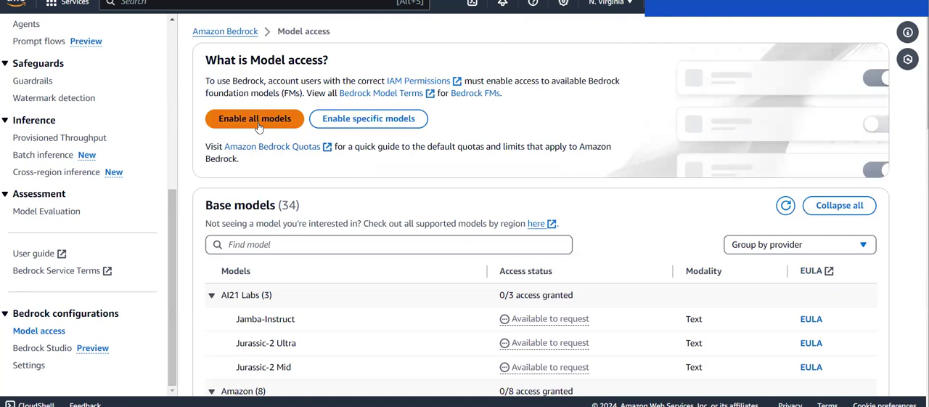
pyautogui.scroll(-2, 405, 259)
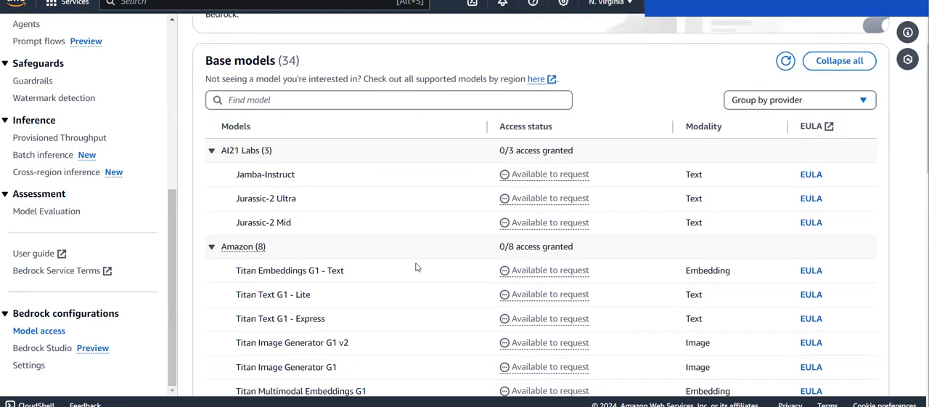
pyautogui.scroll(-10, 504, 358)
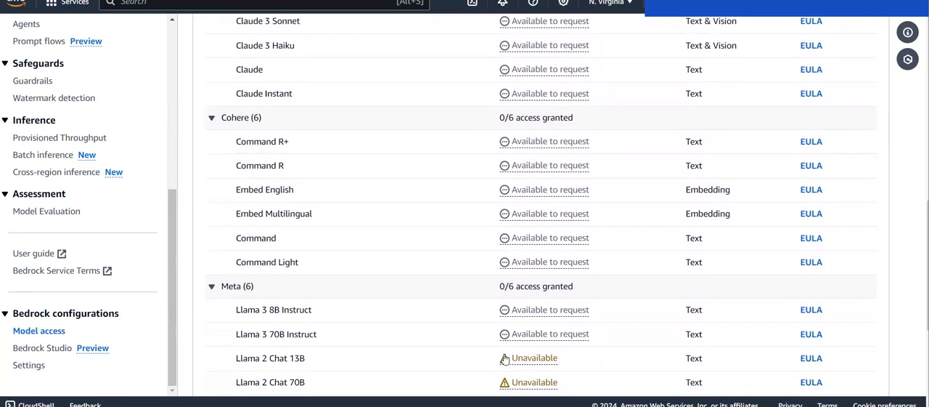
pyautogui.scroll(-3, 505, 359)
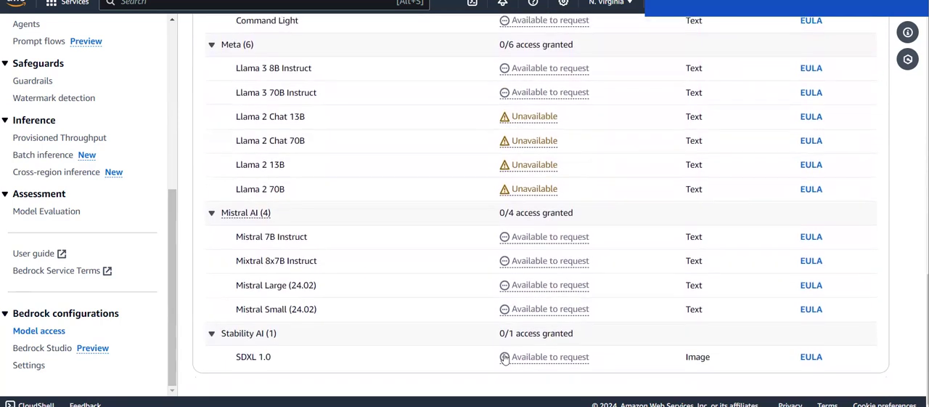
pyautogui.scroll(6, 505, 359)
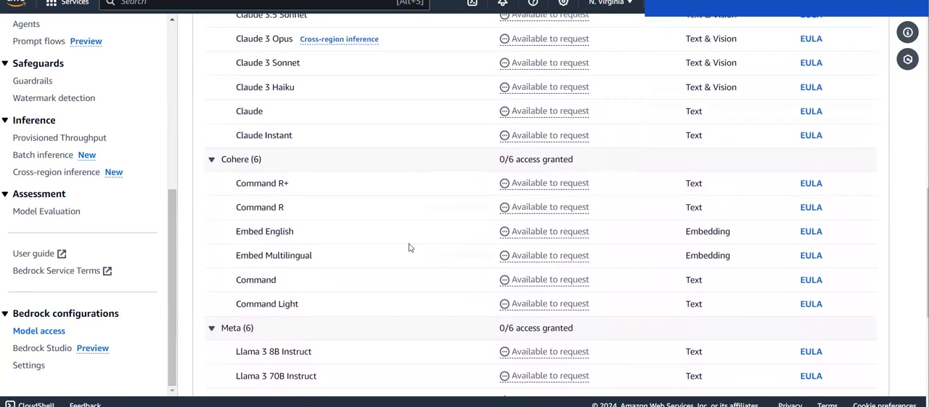
pyautogui.scroll(3, 409, 247)
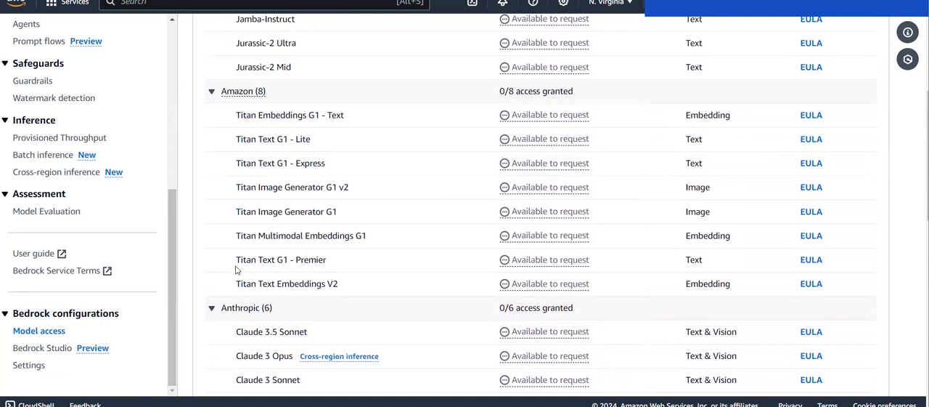
pyautogui.scroll(1, 251, 236)
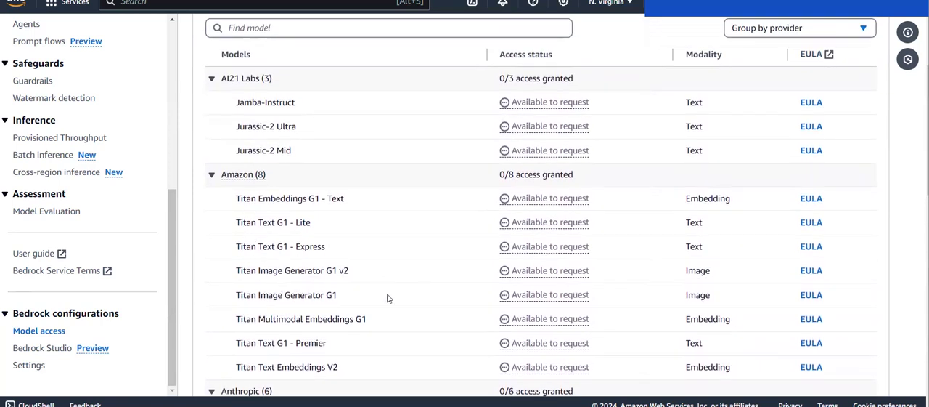
# Step: Start an access request for specific models and select only Titan Text G1 - Premier from the Amazon group
pyautogui.moveTo(231, 347); pyautogui.dragTo(344, 346)
pyautogui.click(347, 347)
pyautogui.scroll(3, 347, 347)
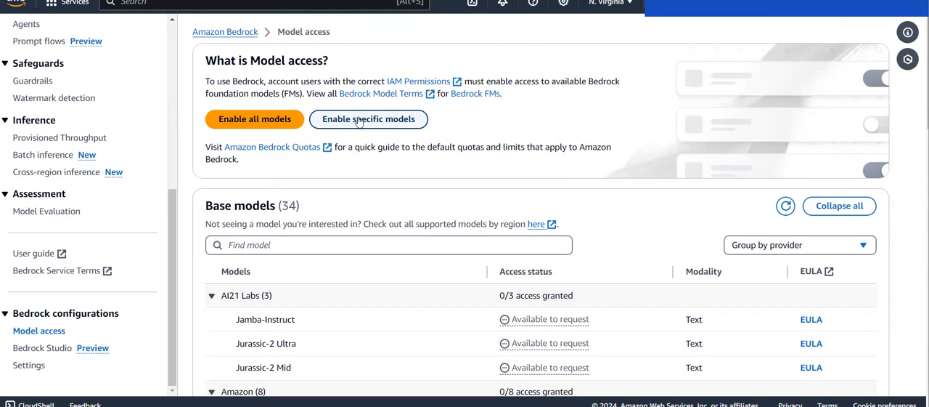
pyautogui.click(355, 121)
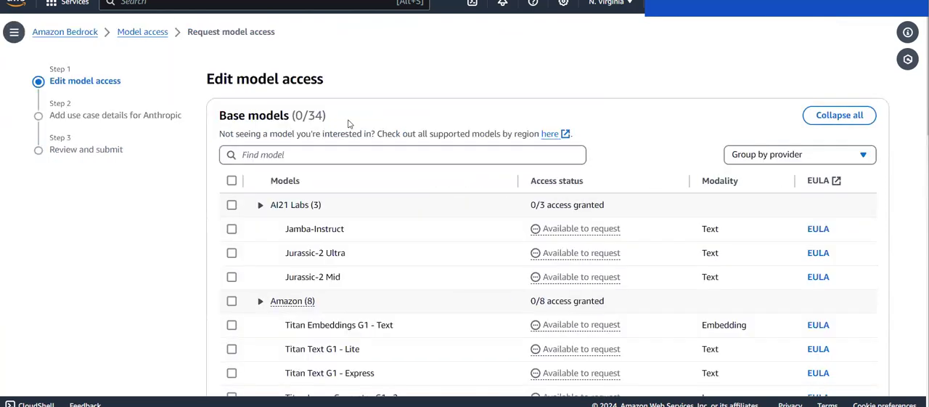
pyautogui.scroll(-2, 348, 124)
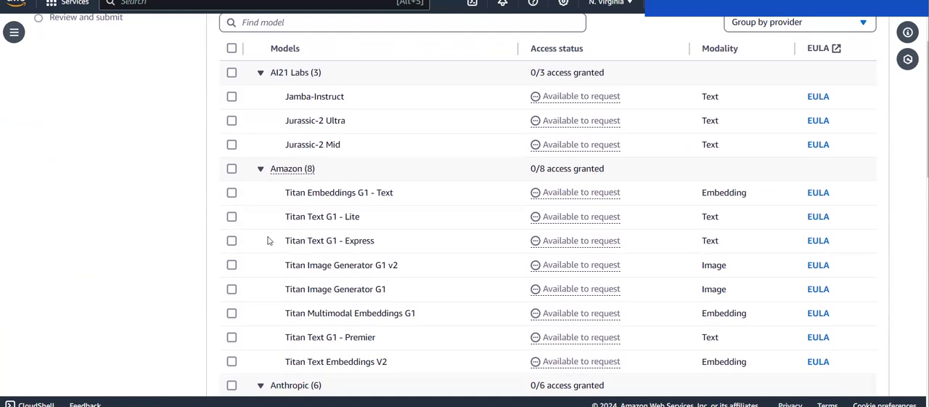
pyautogui.click(230, 338)
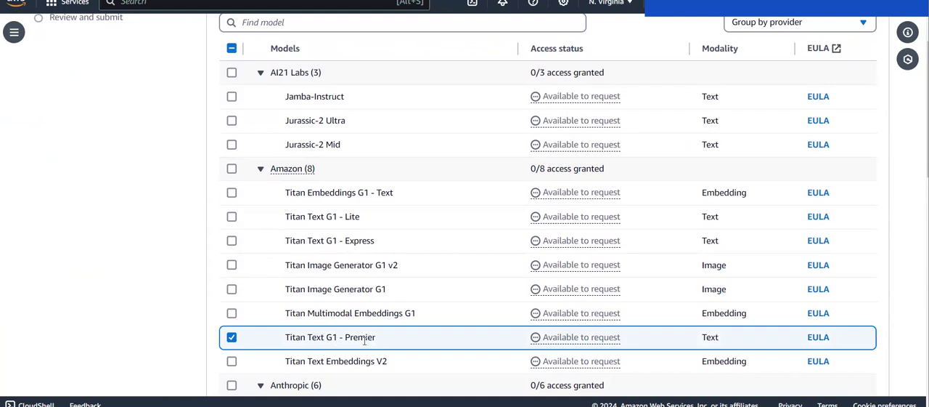
# Step: Review and submit the access request for Titan Text G1 - Premier, and check its access status in the base models list
pyautogui.scroll(-10, 364, 340)
pyautogui.click(875, 377)
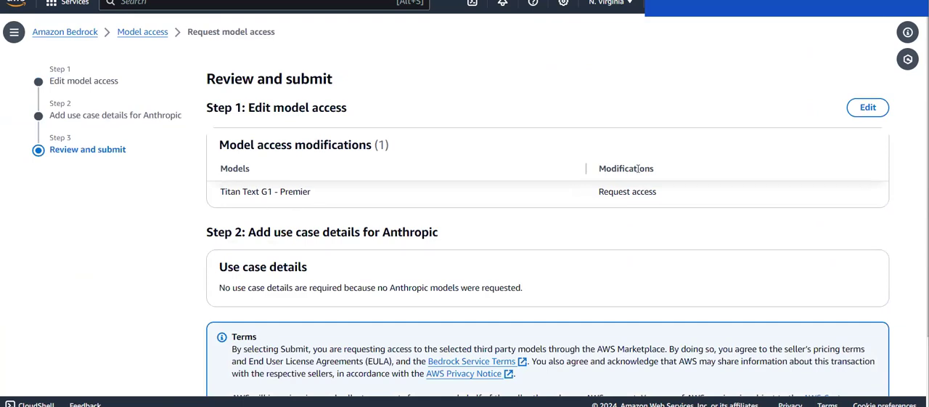
pyautogui.scroll(-1, 625, 216)
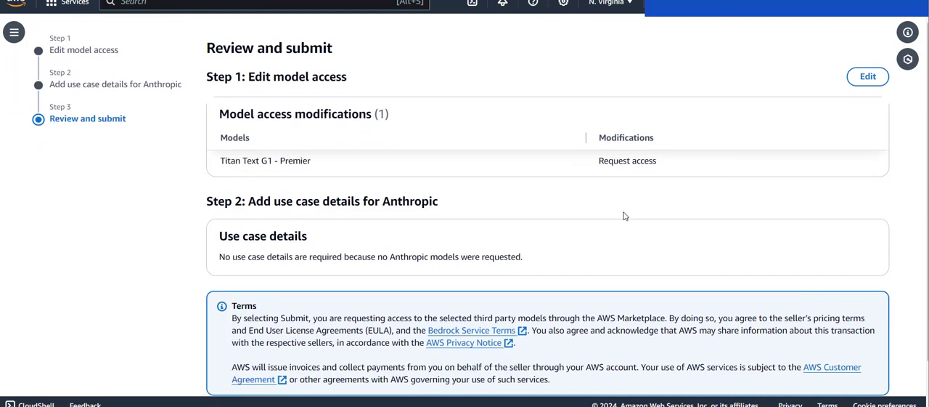
pyautogui.scroll(-2, 626, 216)
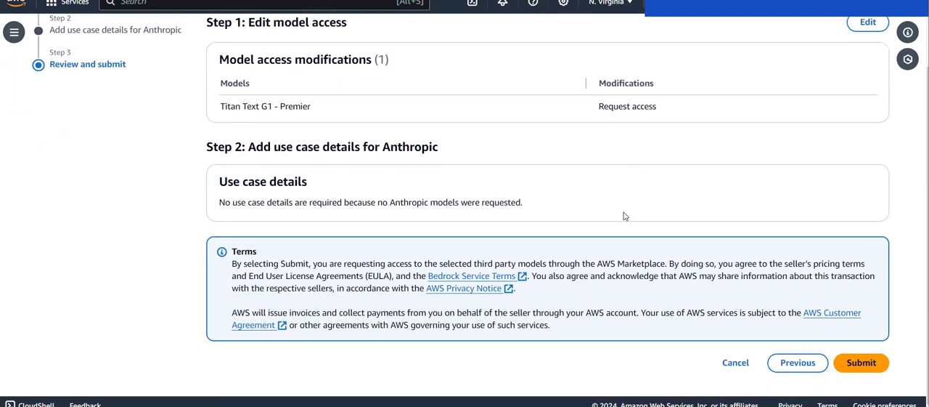
pyautogui.click(867, 364)
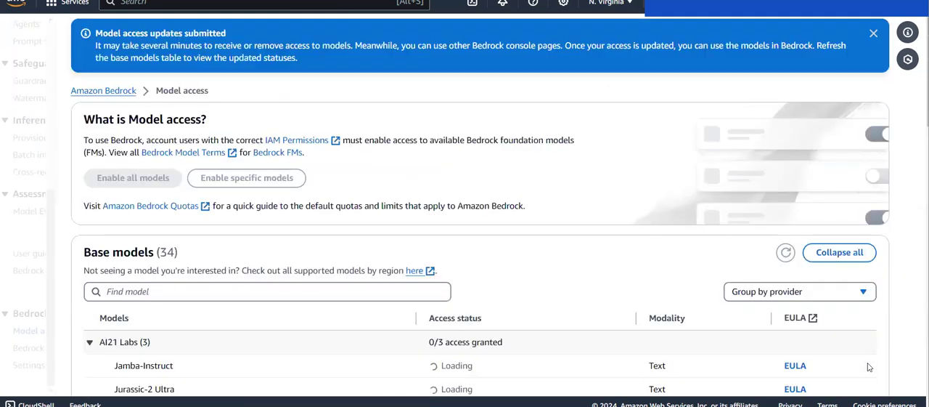
pyautogui.scroll(-10, 706, 316)
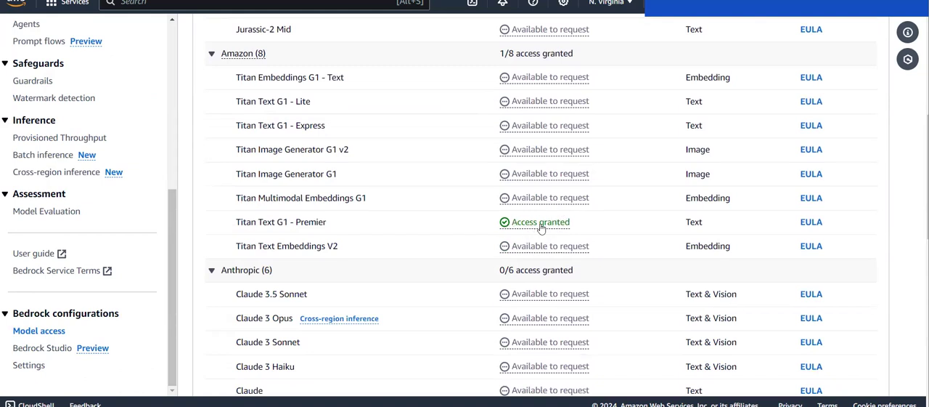
# Step: Open the base models catalog and select the Titan Text G1 - Premier card in the Titan family
pyautogui.scroll(5, 78, 171)
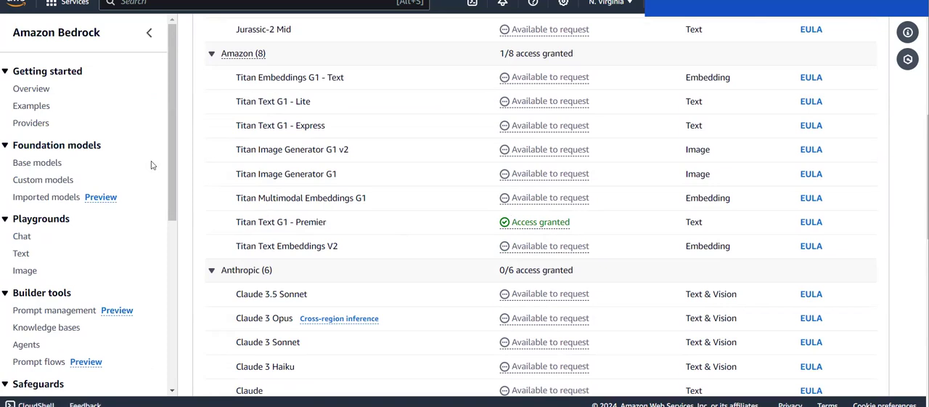
pyautogui.click(32, 164)
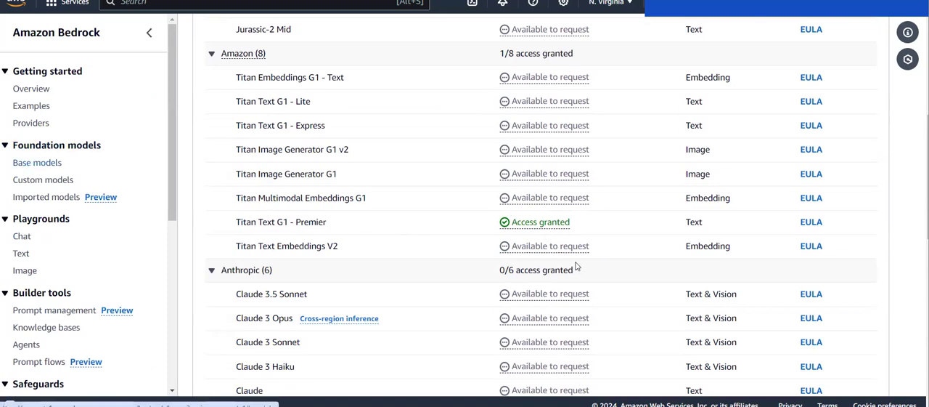
pyautogui.scroll(-15, 576, 264)
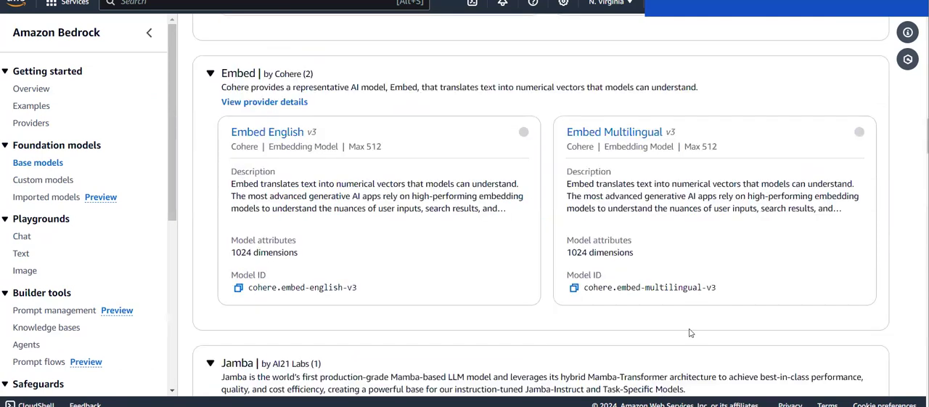
pyautogui.scroll(-10, 690, 329)
pyautogui.scroll(-7, 690, 328)
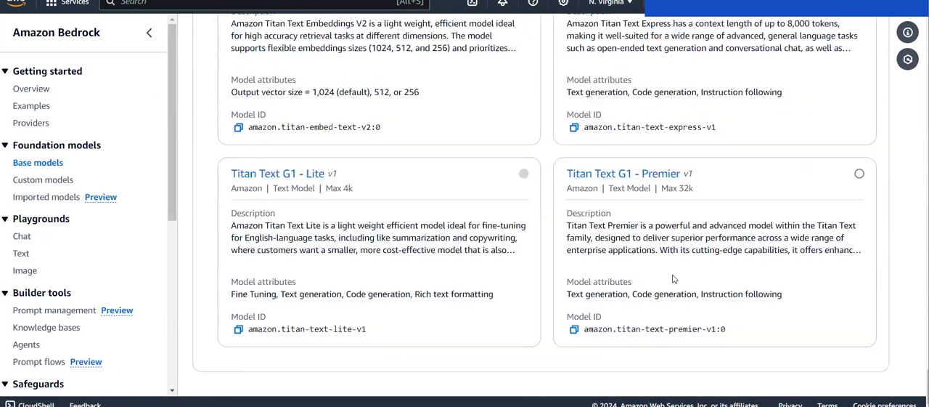
pyautogui.moveTo(423, 315)
pyautogui.click(859, 175)
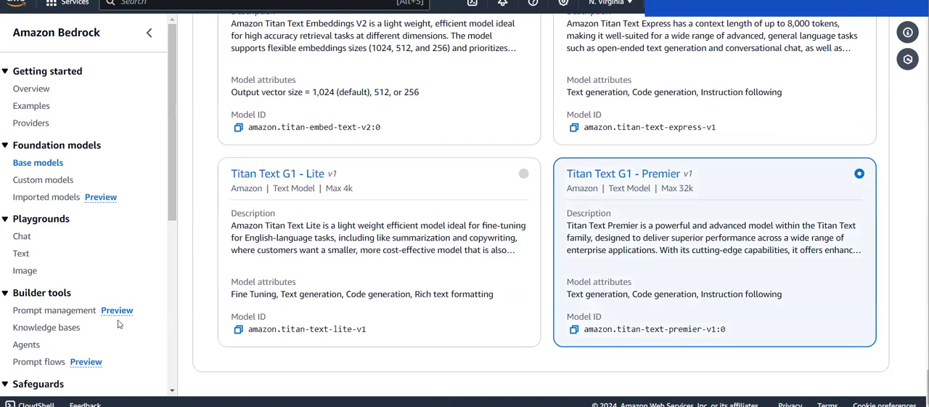
# Step: Open the text playground and load Amazon's Titan Text G1 - Premier model with on-demand throughput
pyautogui.scroll(-5, 51, 319)
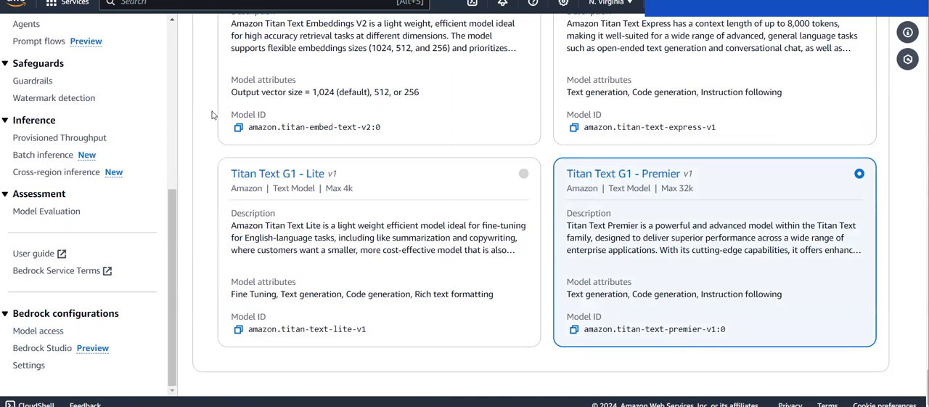
pyautogui.scroll(5, 116, 108)
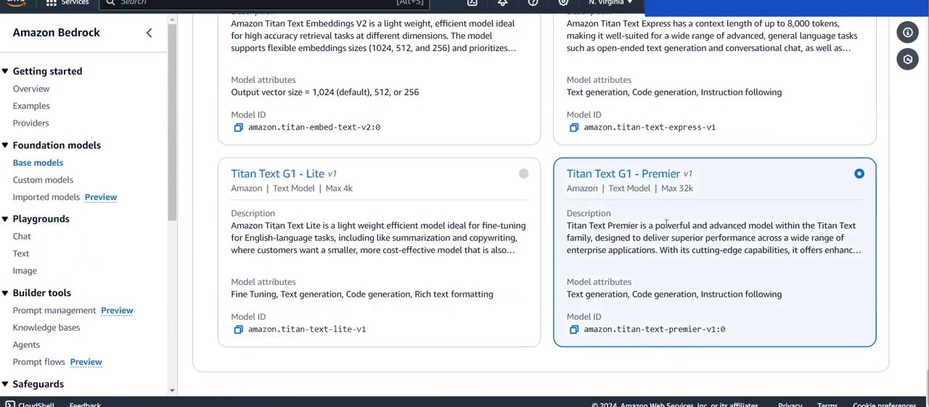
pyautogui.click(18, 256)
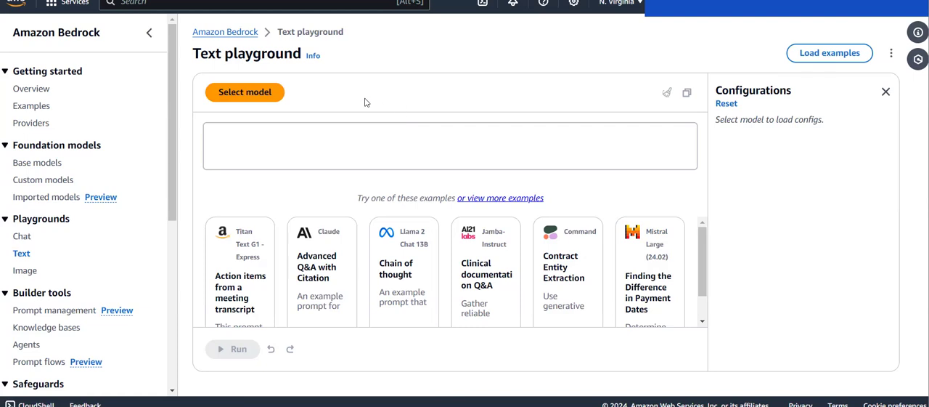
pyautogui.click(250, 93)
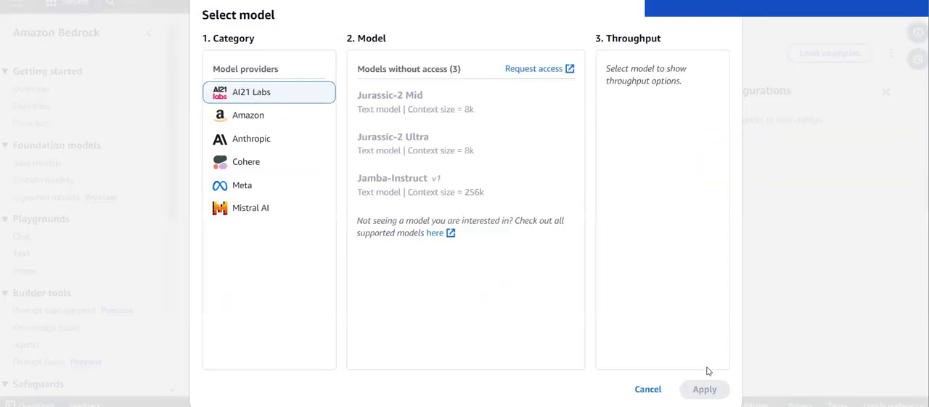
pyautogui.click(248, 115)
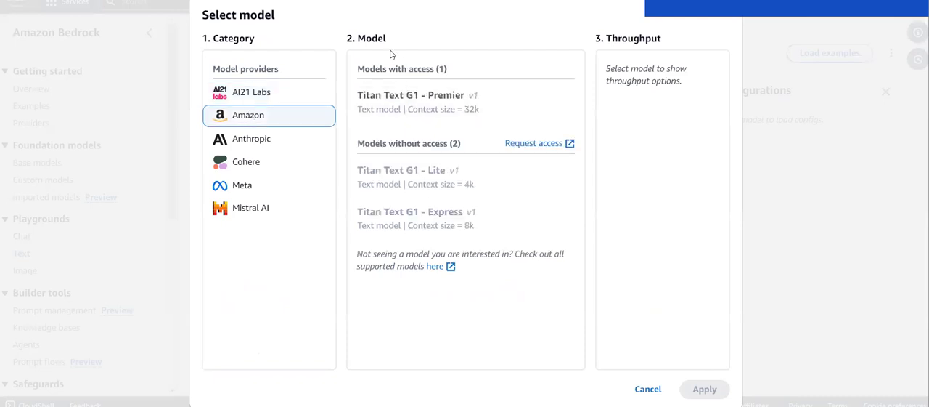
pyautogui.click(403, 101)
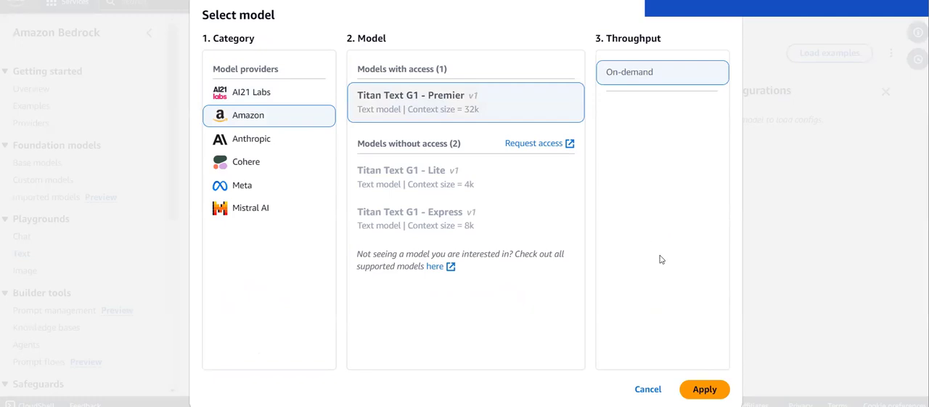
pyautogui.click(704, 389)
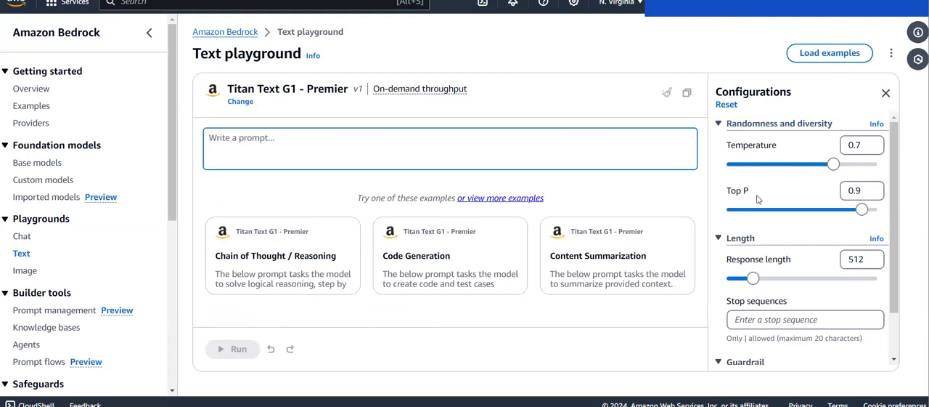
# Step: Review the model's randomness, response length, stop sequence and guardrail configurations in the text playground
pyautogui.scroll(-2, 775, 207)
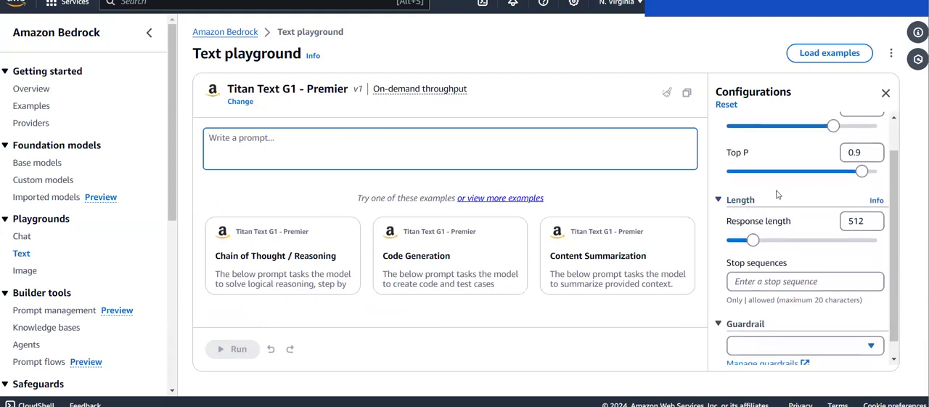
pyautogui.scroll(2, 777, 194)
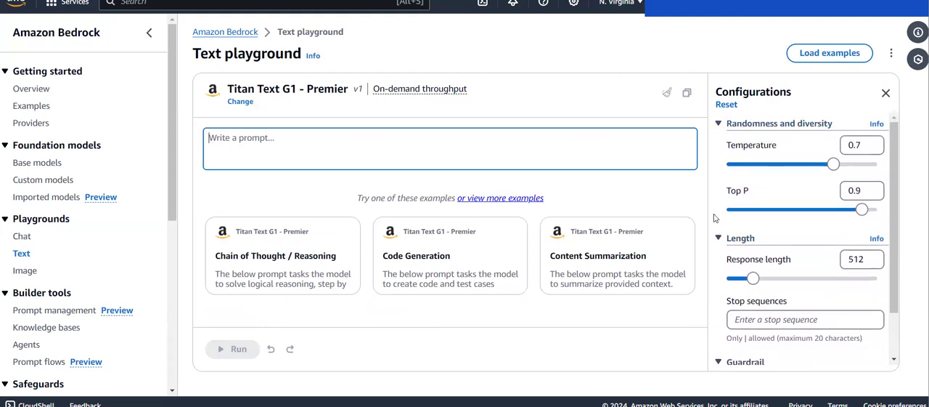
pyautogui.scroll(-1, 730, 211)
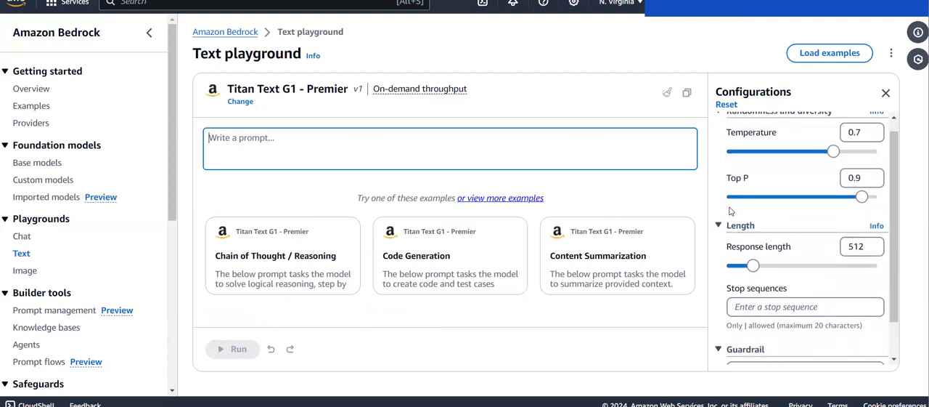
pyautogui.scroll(1, 730, 210)
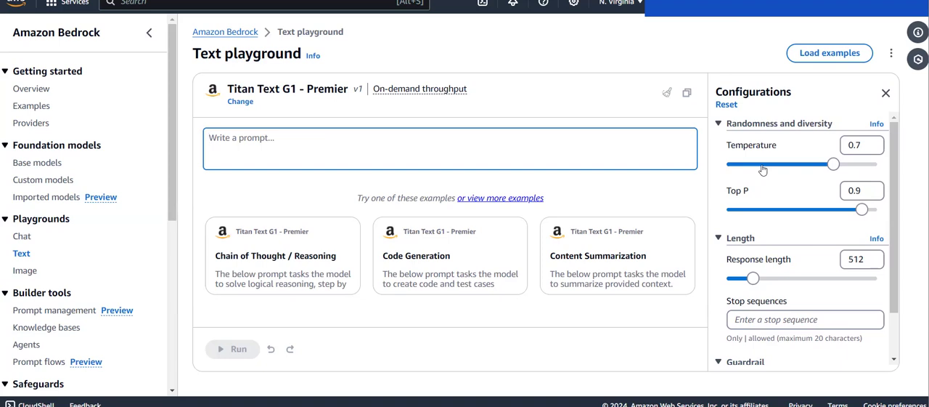
pyautogui.scroll(-3, 762, 169)
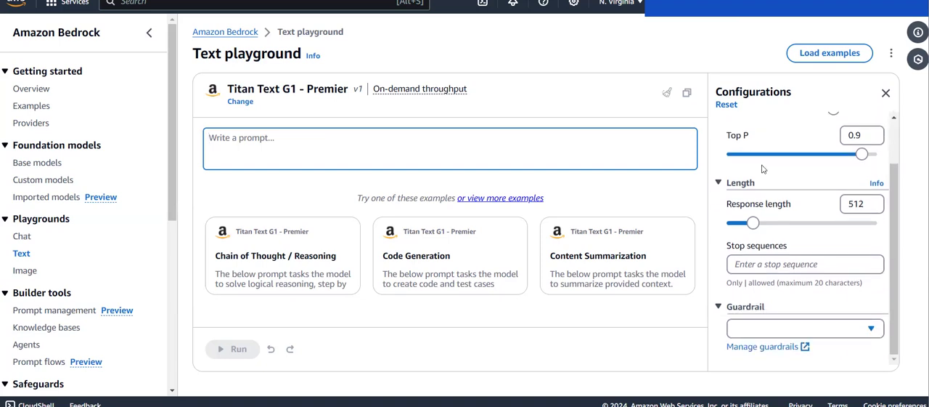
pyautogui.scroll(3, 763, 169)
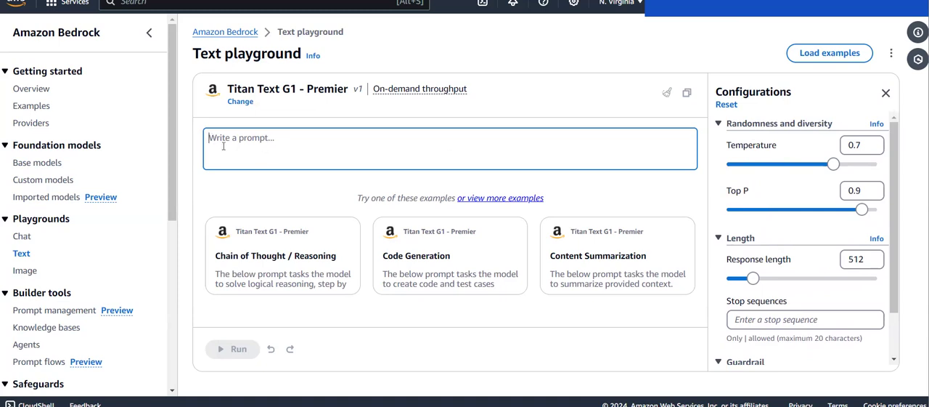
# Step: Run the prompt "what is sagemaker?" and read through the generated response
pyautogui.write('wh')
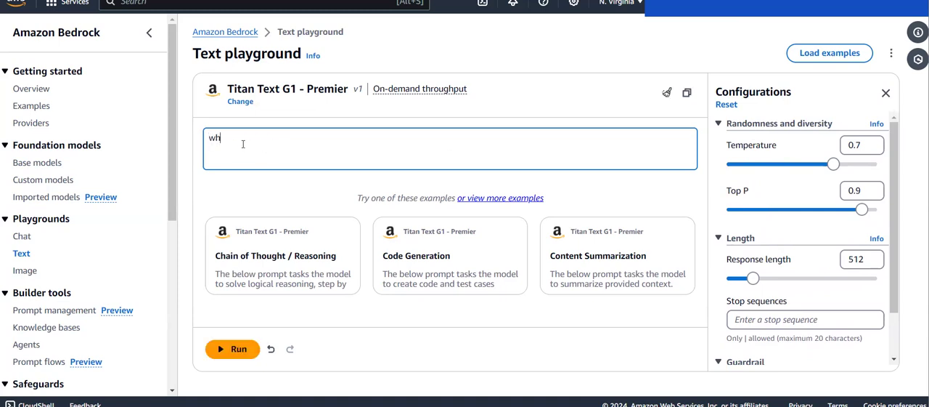
pyautogui.write('at is sagemaker')
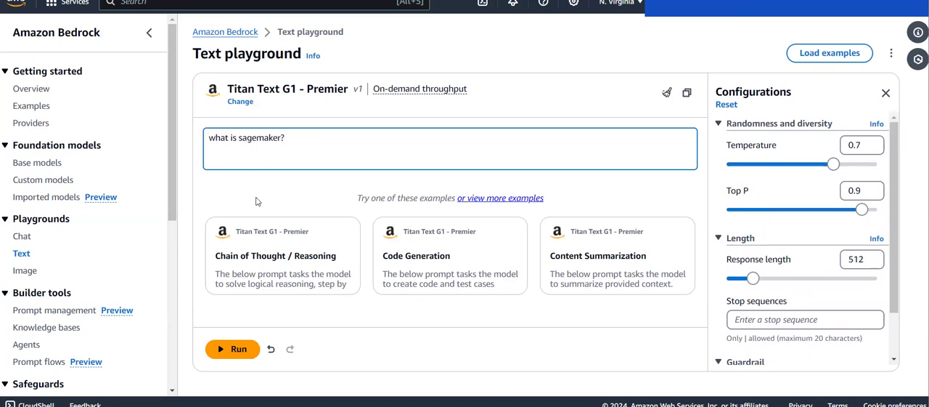
pyautogui.click(223, 348)
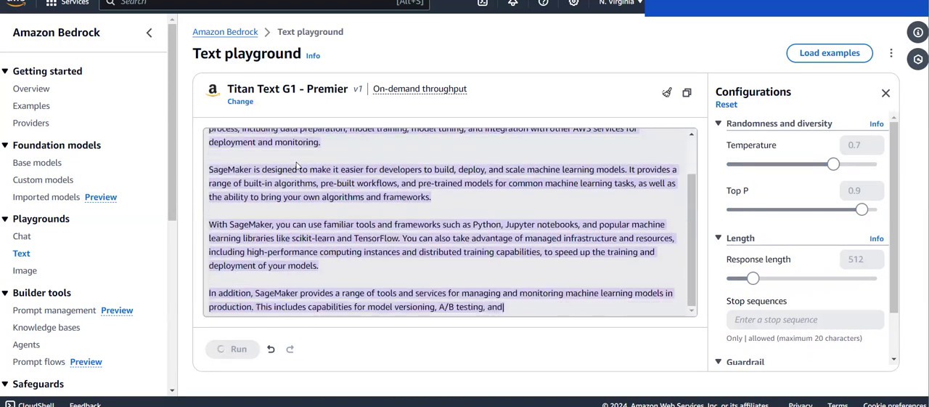
pyautogui.scroll(3, 337, 161)
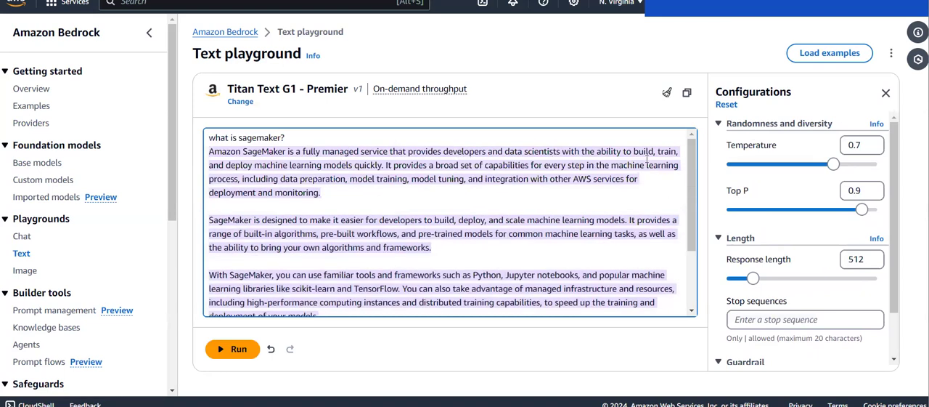
pyautogui.moveTo(217, 165); pyautogui.dragTo(305, 164)
pyautogui.click(305, 165)
pyautogui.scroll(-2, 407, 248)
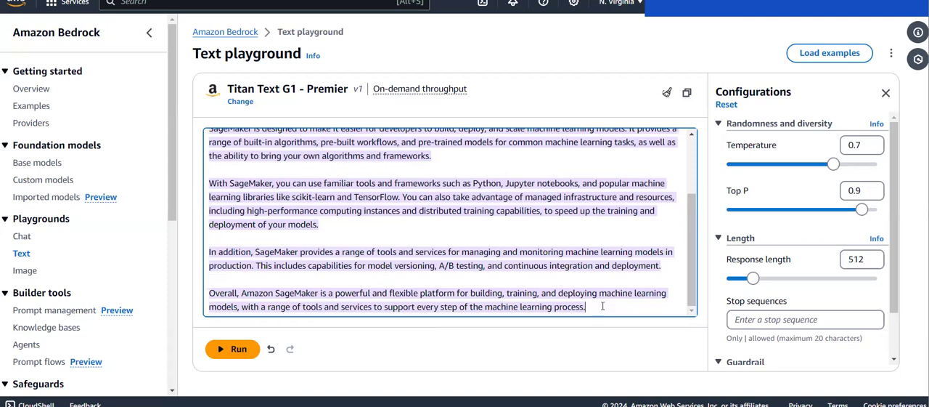
# Step: Add the follow-up prompt "what is amazon bedrock?" on a new line below the generated response
pyautogui.press('Return')
pyautogui.write('What is')
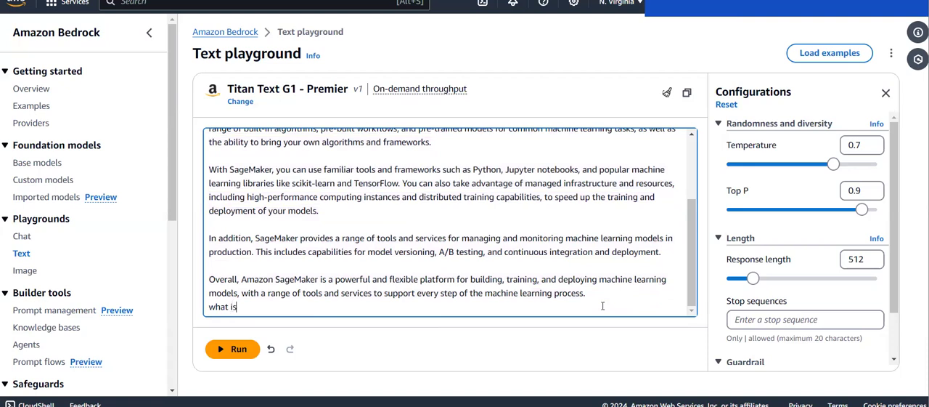
pyautogui.write(' amazon bedrock')
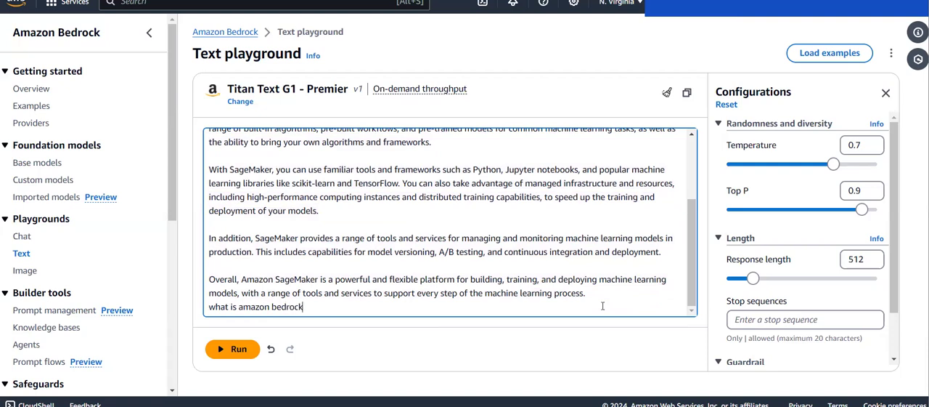
pyautogui.write('?')
# Step: Set the response length to 20 and run the follow-up prompt
pyautogui.click(861, 259)
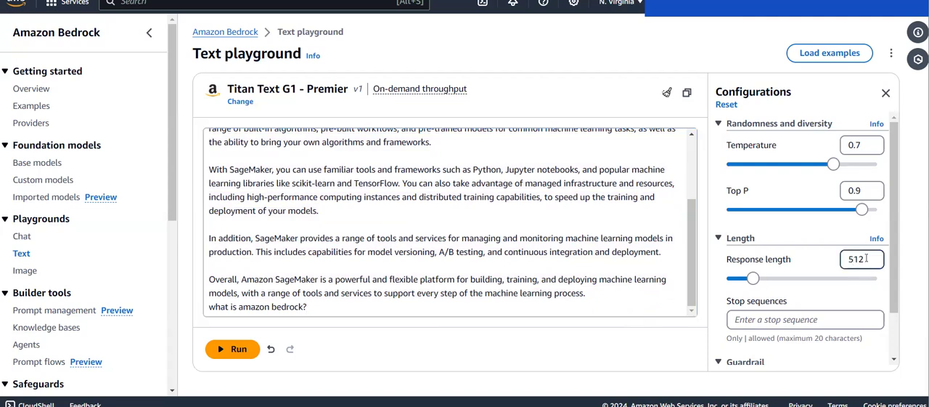
pyautogui.click(861, 259)
pyautogui.press('BackSpace')
pyautogui.press('BackSpace')
pyautogui.write('0')
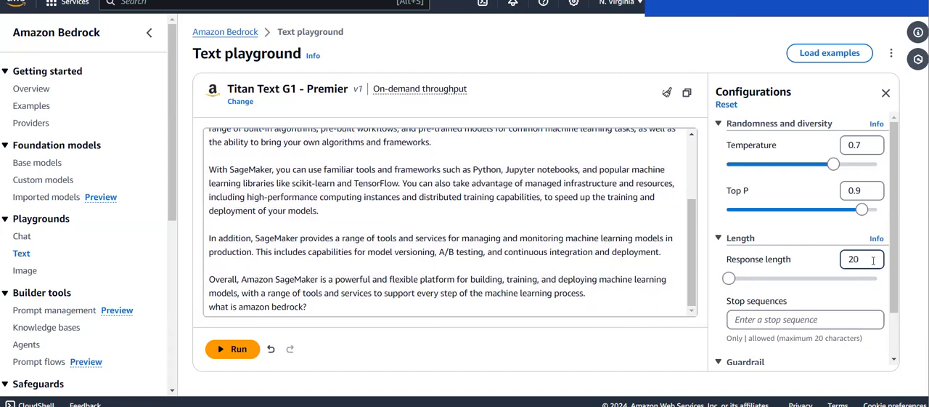
pyautogui.click(233, 350)
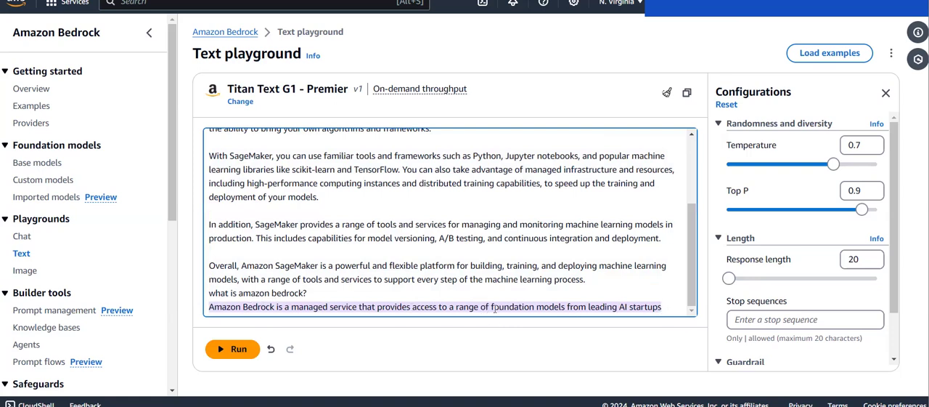
# Step: Examine the shortened answer about Amazon Bedrock, checking where it ends, and look back over the whole conversation
pyautogui.moveTo(490, 306); pyautogui.dragTo(662, 305)
pyautogui.click(574, 304)
pyautogui.click(663, 303)
pyautogui.scroll(-1, 813, 231)
pyautogui.scroll(1, 813, 232)
pyautogui.scroll(3, 286, 306)
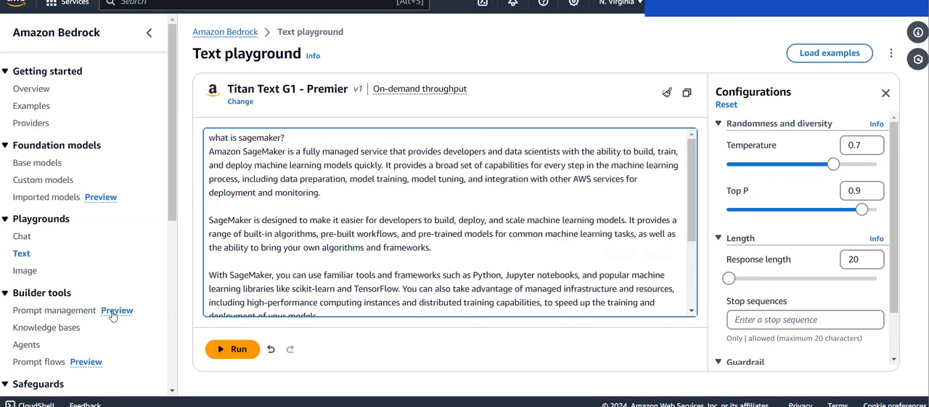
# Step: Open Model access under Bedrock configurations and check the access status of the Amazon models
pyautogui.scroll(-5, 120, 316)
pyautogui.click(47, 333)
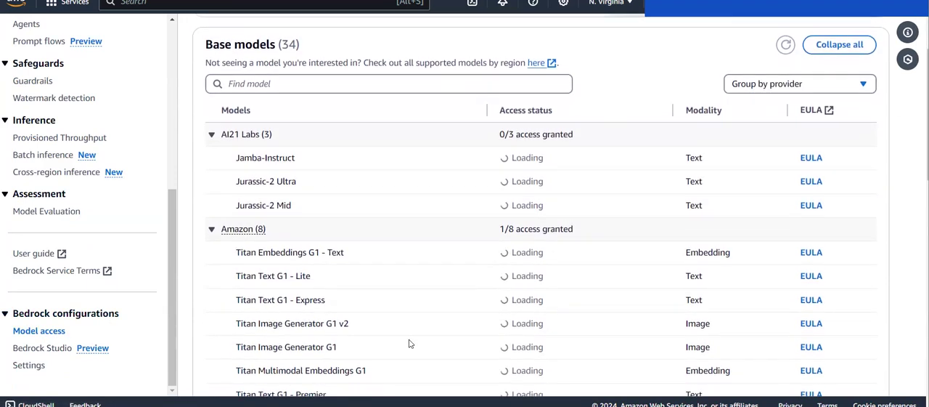
pyautogui.scroll(-3, 438, 354)
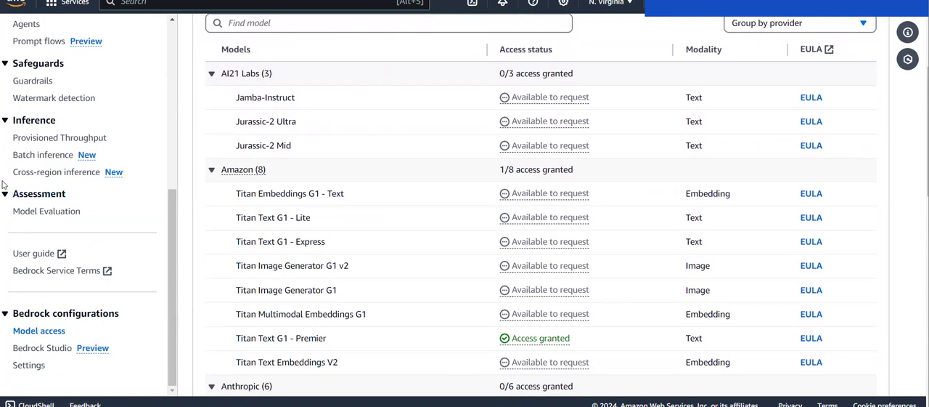
# Step: Open the text playground and load Amazon's Titan Text G1 - Premier model with on-demand throughput
pyautogui.scroll(1, 3, 186)
pyautogui.scroll(2, 3, 186)
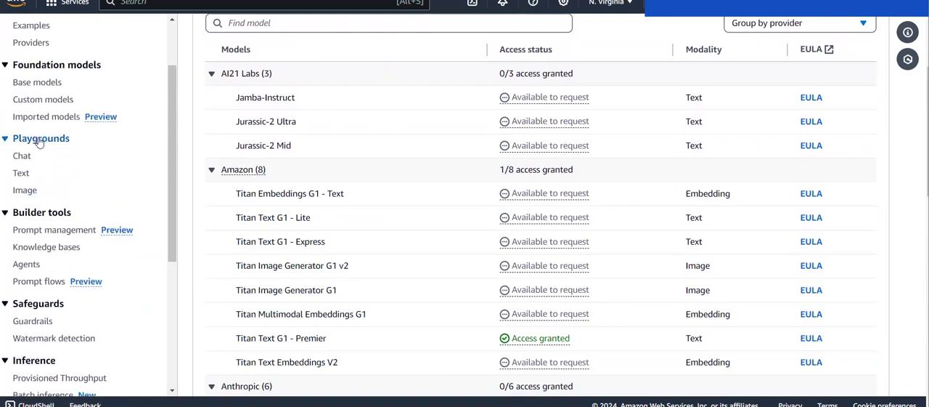
pyautogui.click(21, 174)
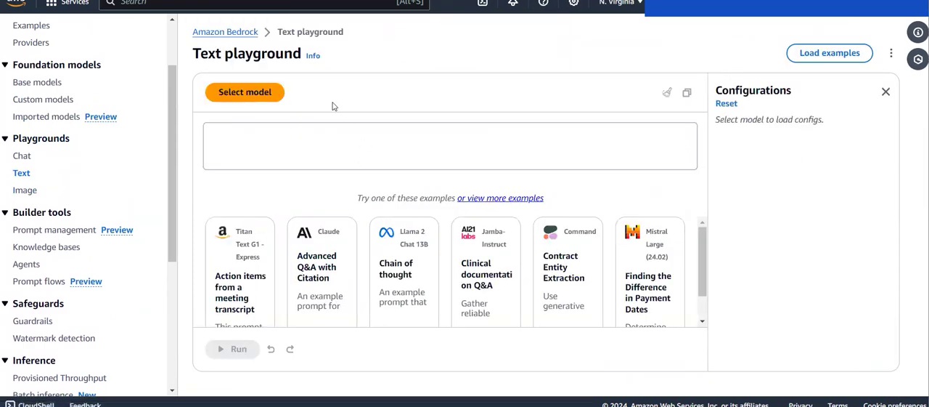
pyautogui.click(266, 93)
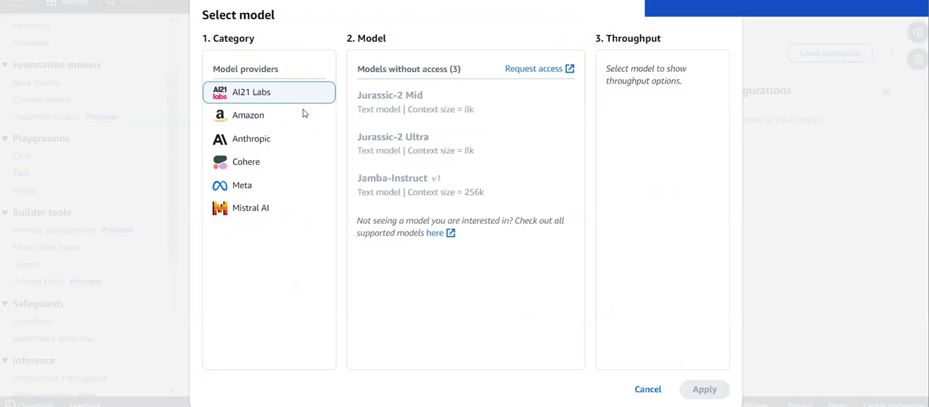
pyautogui.click(291, 116)
pyautogui.click(393, 105)
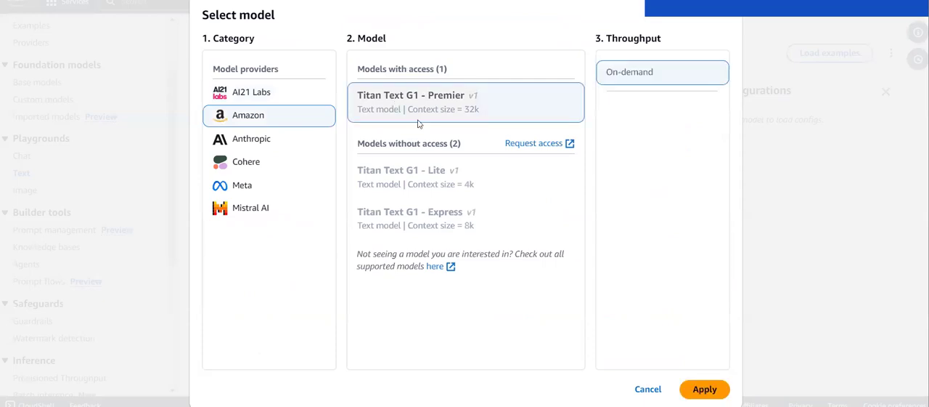
pyautogui.click(705, 388)
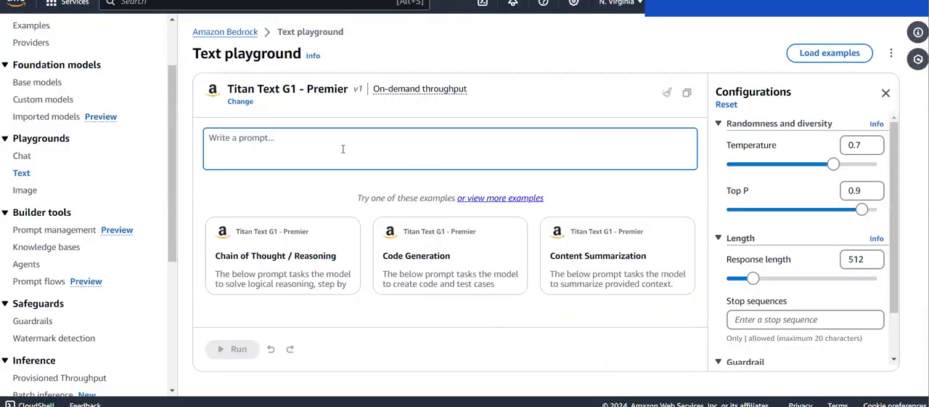
# Step: Enter the prompt "sagemaker?" in the text playground and run it with the default configuration
pyautogui.write('sagemaker?')
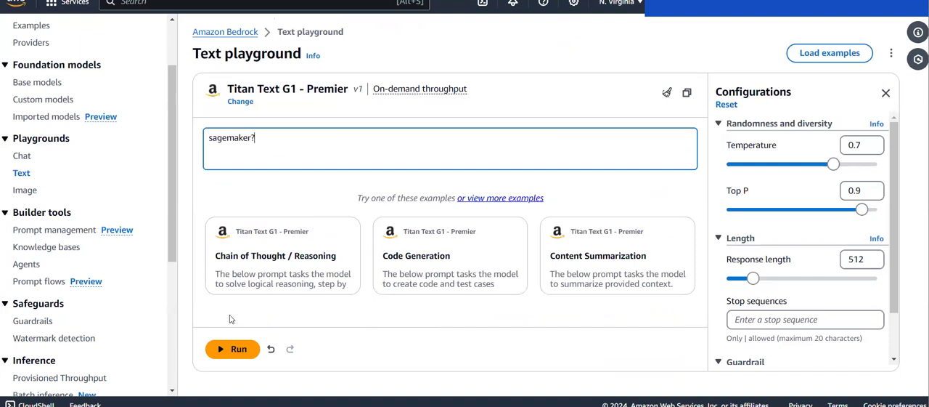
pyautogui.click(229, 350)
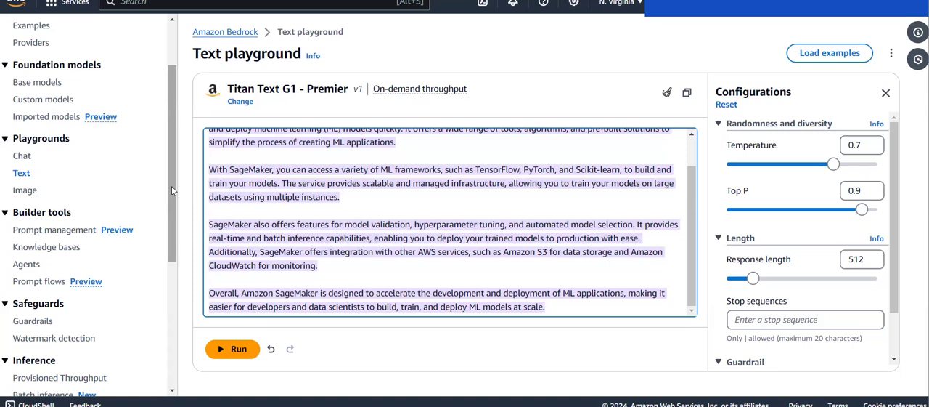
# Step: Find the Titan Text G1 - Premier card among the Bedrock base models and highlight its model ID
pyautogui.click(41, 82)
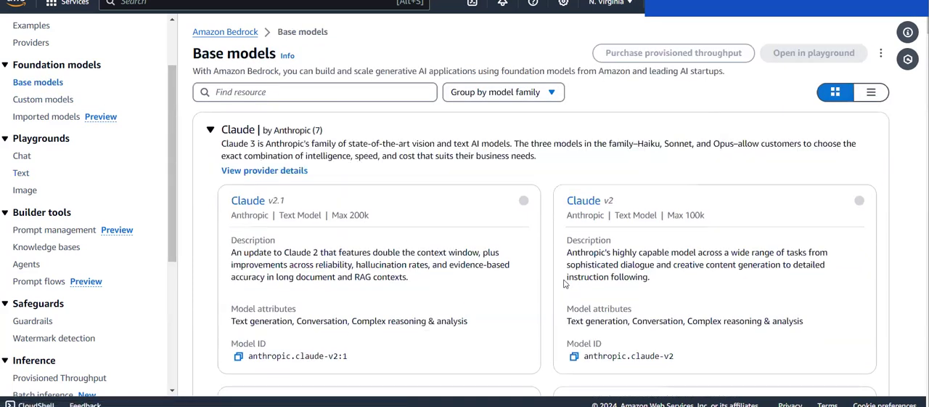
pyautogui.scroll(-5, 564, 284)
pyautogui.scroll(-10, 564, 283)
pyautogui.scroll(-10, 614, 321)
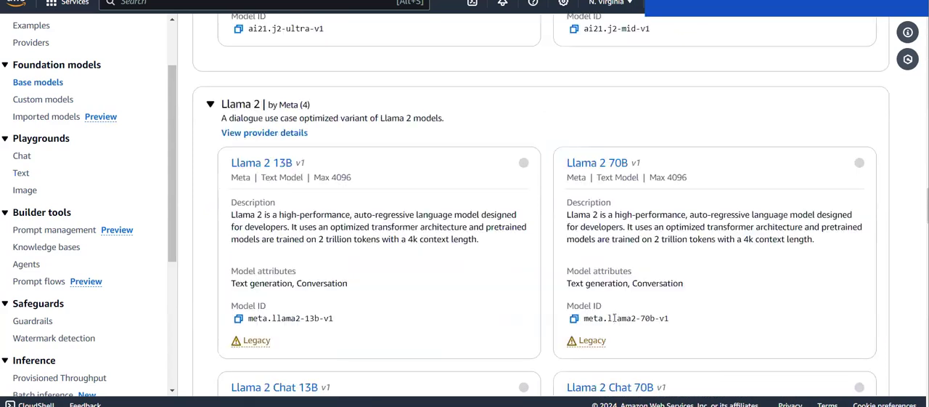
pyautogui.scroll(-9, 614, 322)
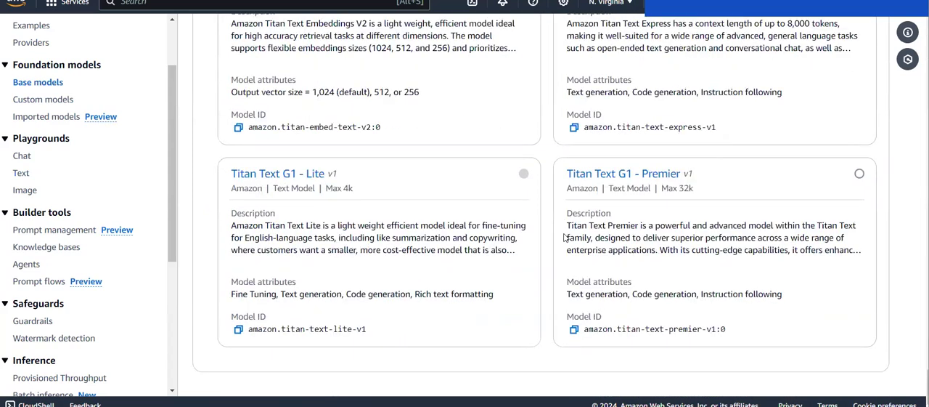
pyautogui.click(573, 329)
pyautogui.moveTo(612, 330); pyautogui.dragTo(739, 331)
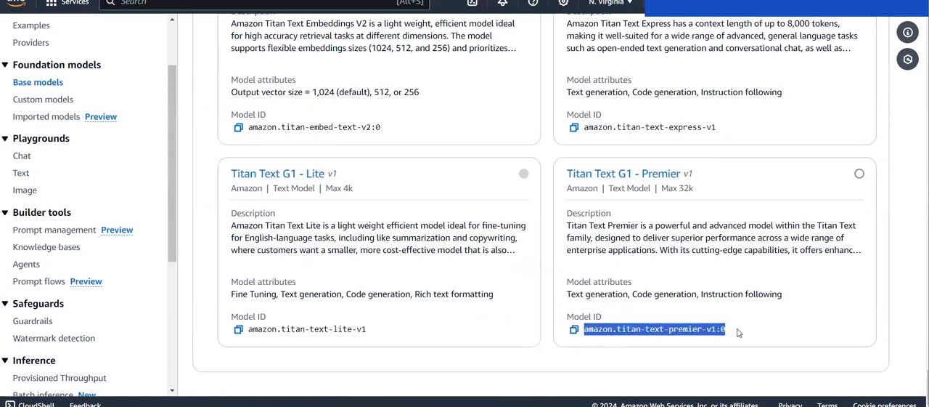
pyautogui.click(738, 331)
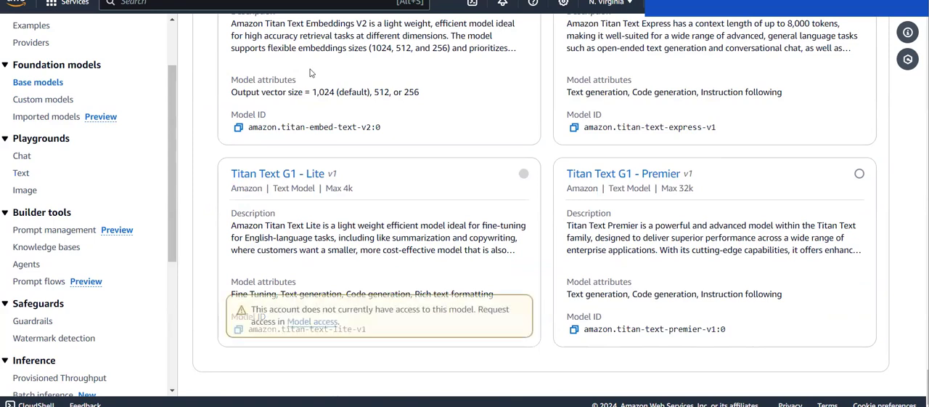
# Step: Search the AWS services for SageMaker
pyautogui.click(267, 5)
pyautogui.write('sageme')
pyautogui.press('BackSpace')
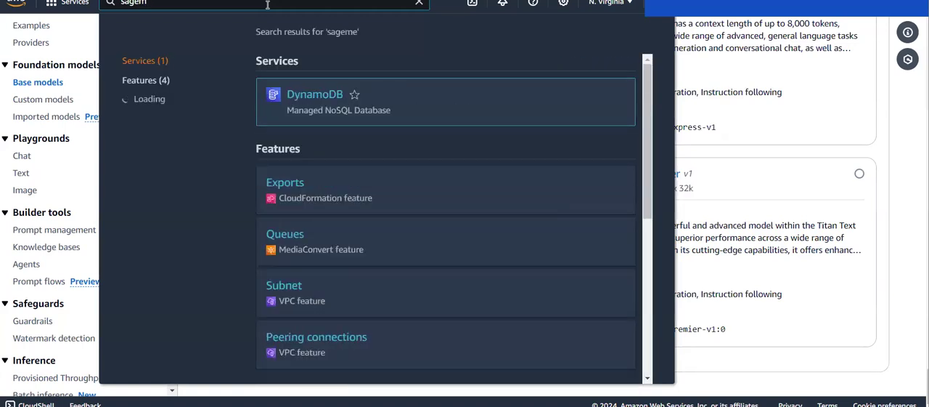